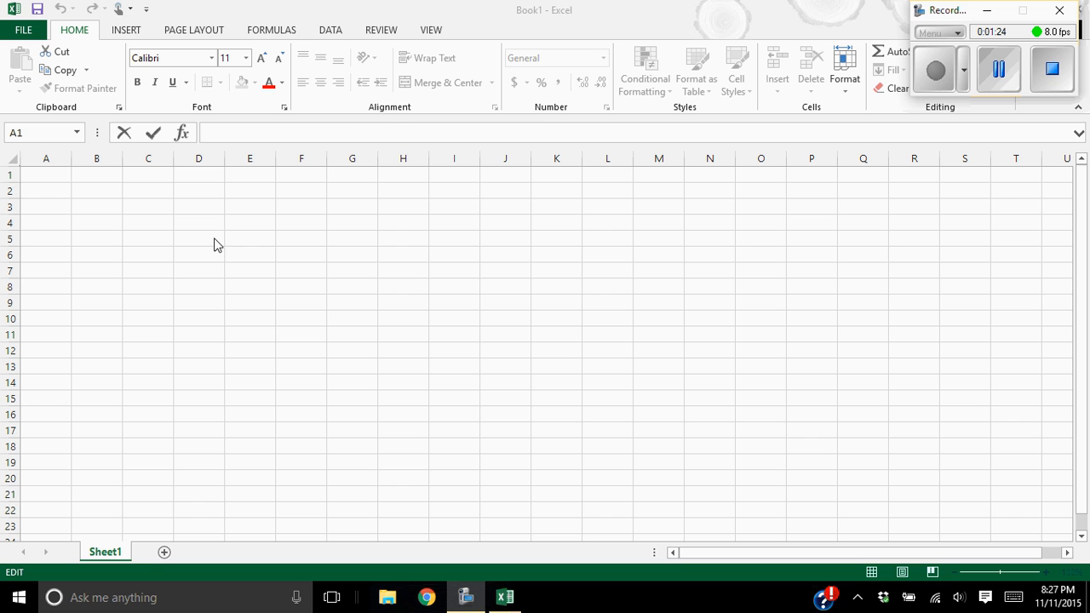
Enter $5400 in cell A2, widen column A, and add the header "Amount in Debt" in A1
left_click(70, 165)
left_click(53, 193)
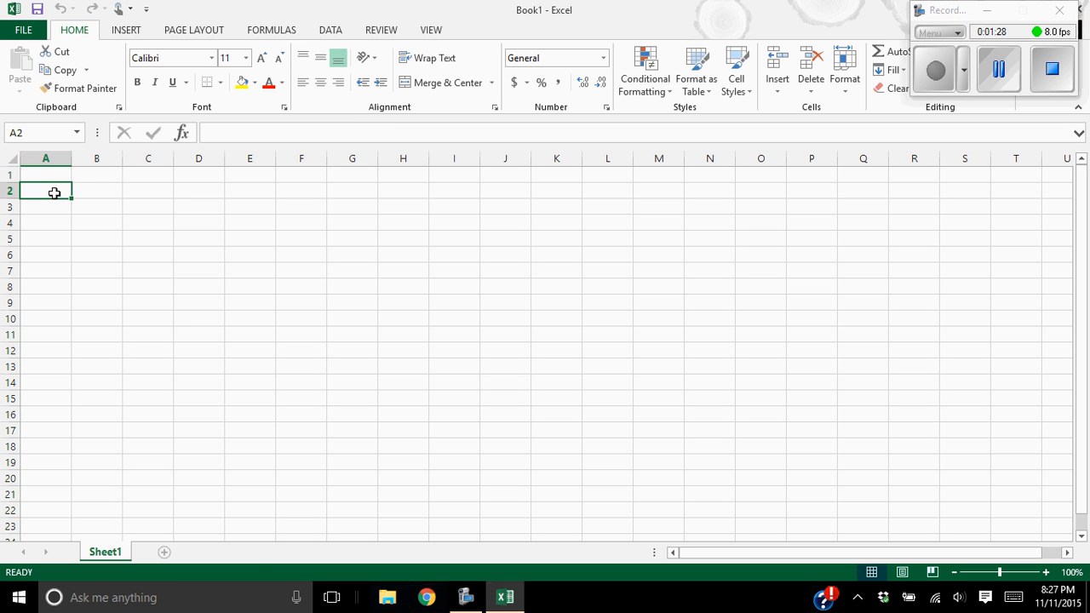
type("$5400")
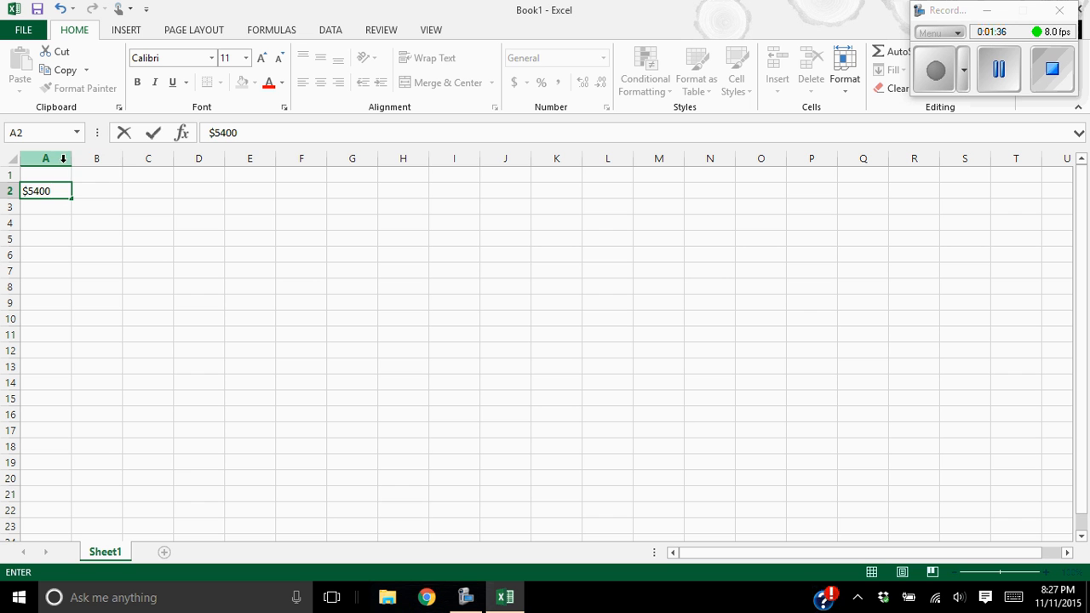
left_click(63, 176)
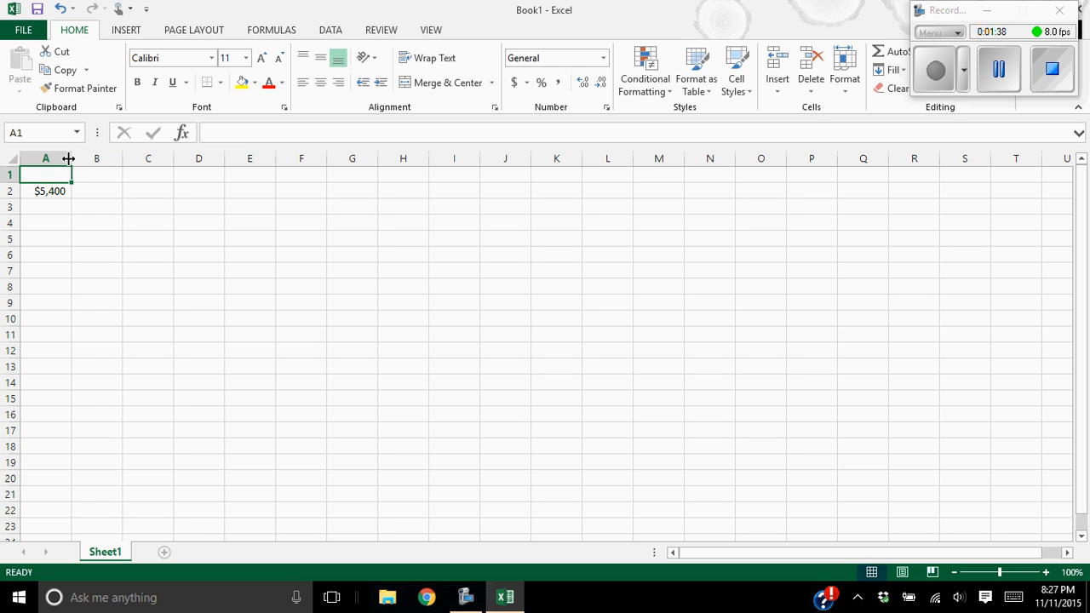
left_click_drag(71, 159, 126, 159)
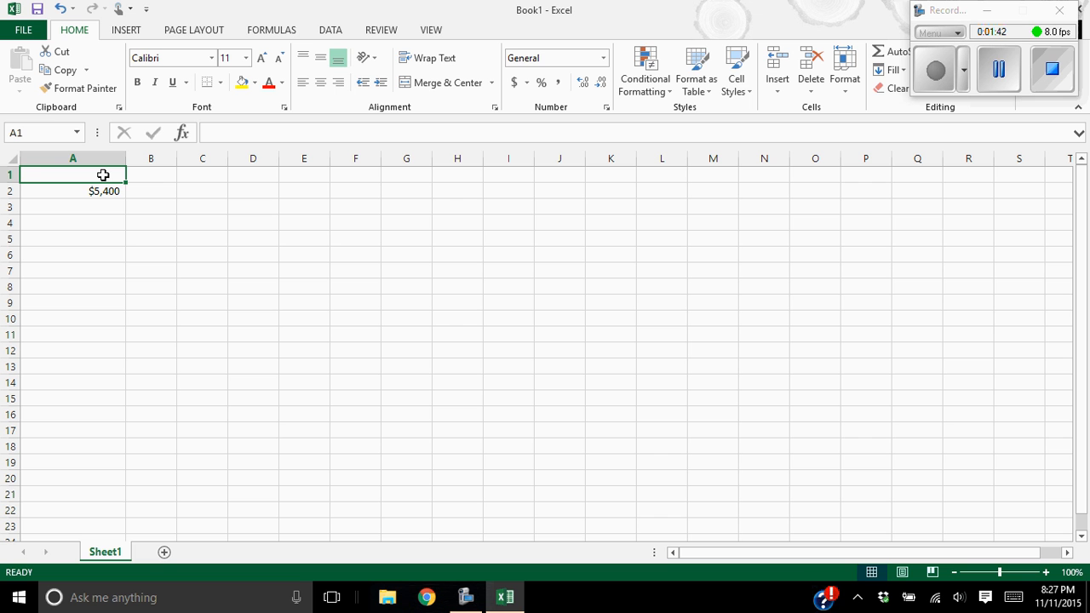
type("Amount in")
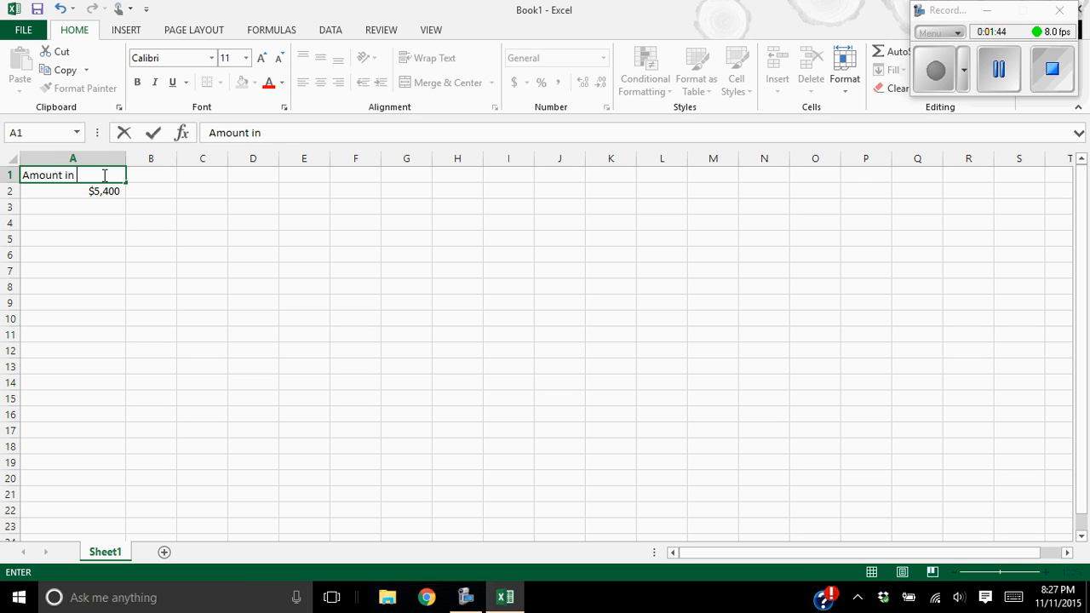
type(" Debt")
Add the header "APR" in cell B1 with the value 17% beneath it in B2
left_click(156, 178)
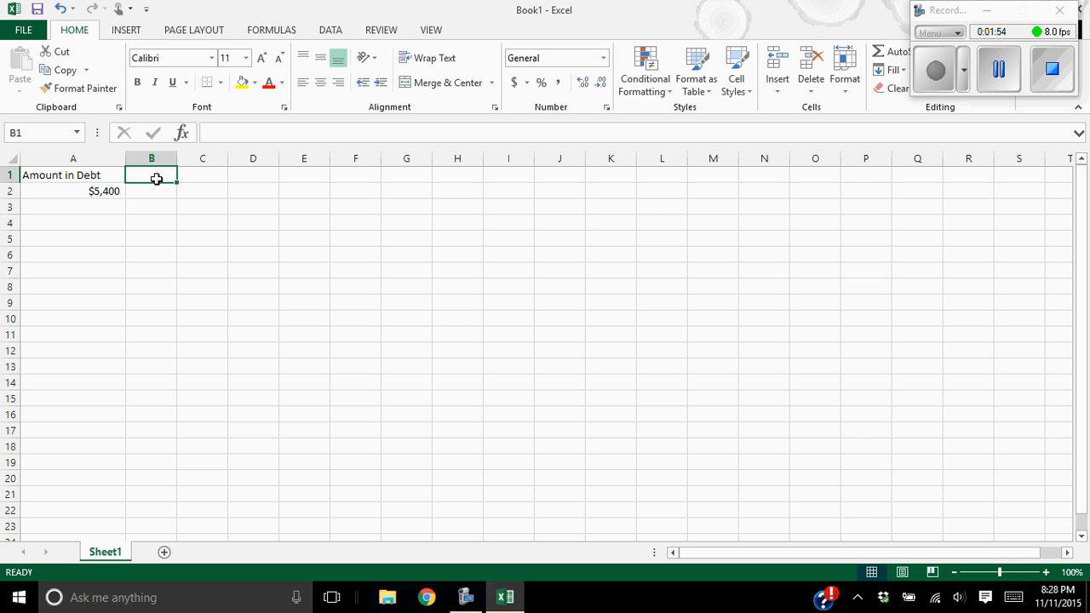
type("APR")
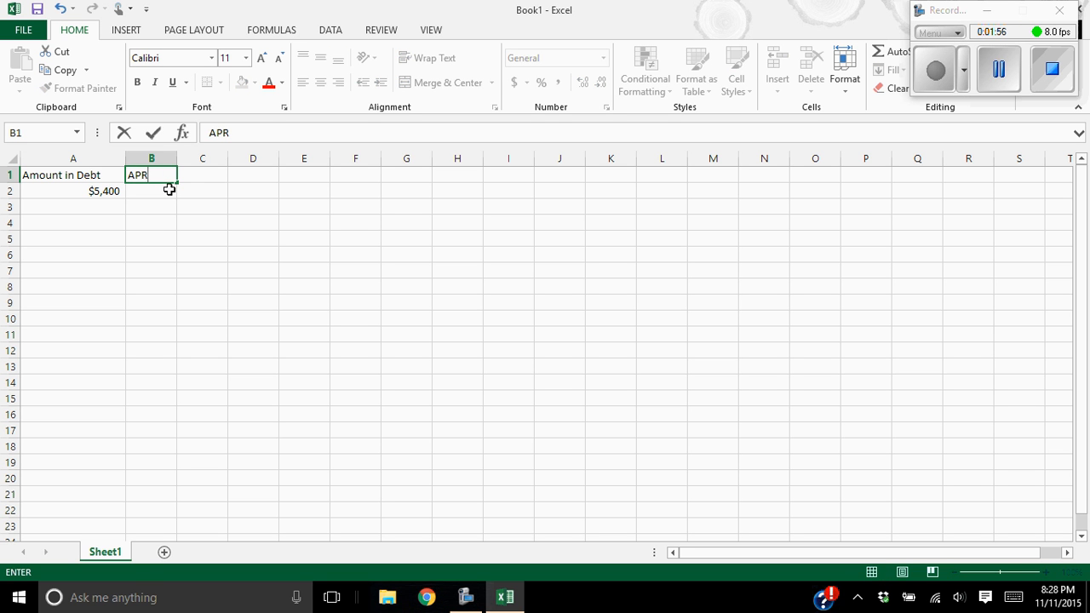
key("Return")
type("17")
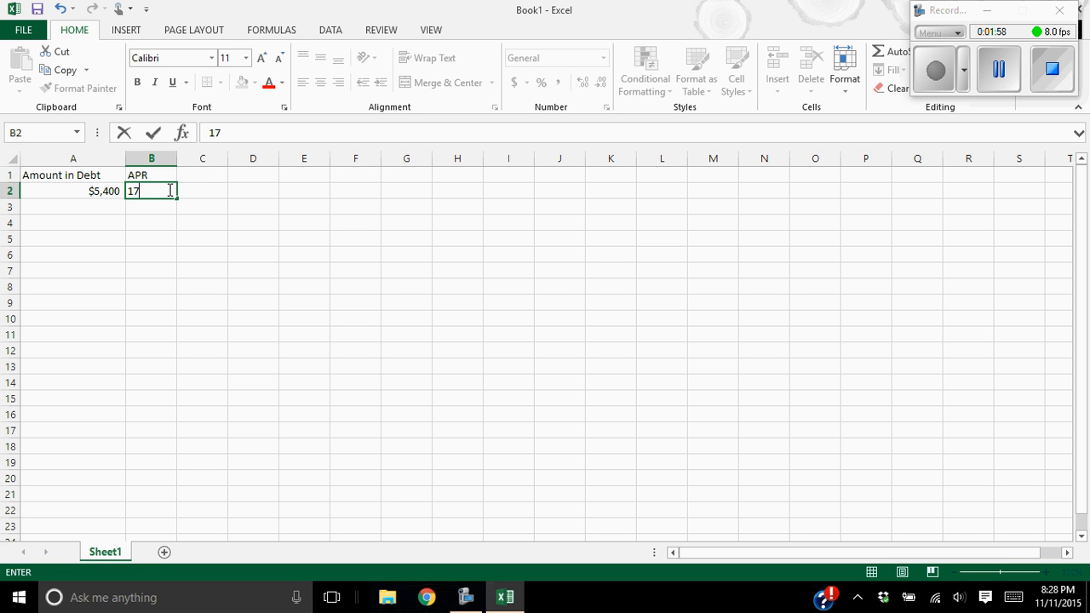
type("%")
Add the header "# of payments" in cell C1 and widen column C to fit the text
left_click(199, 175)
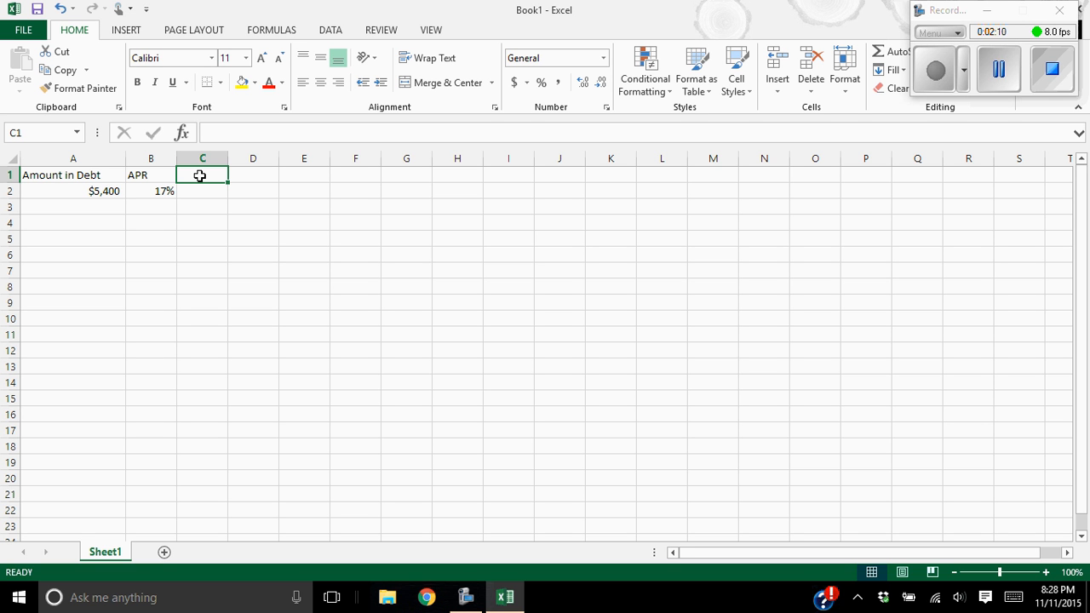
type("#")
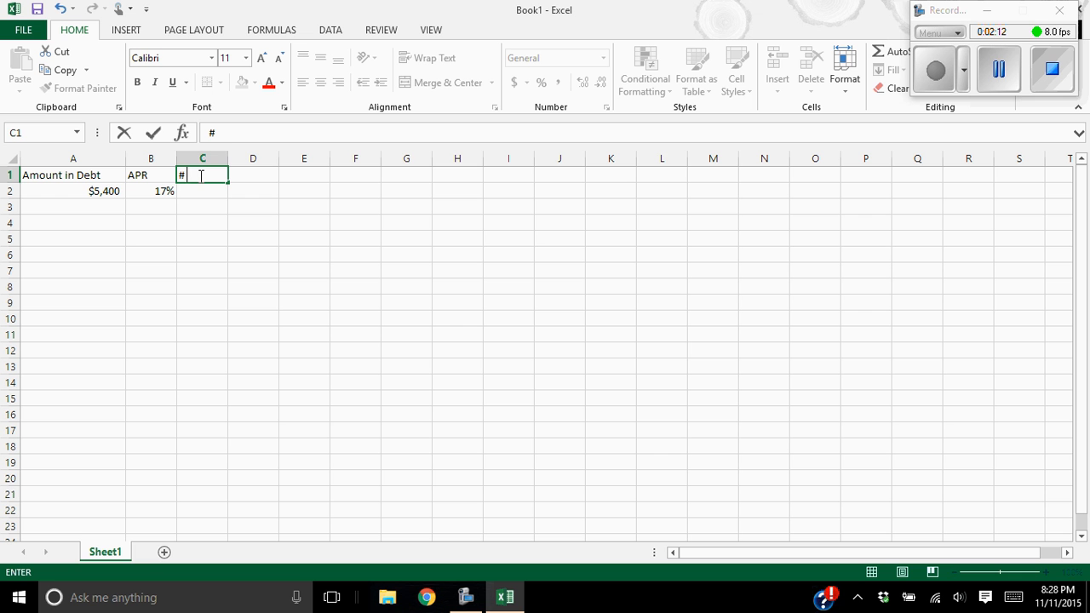
type(" of payments")
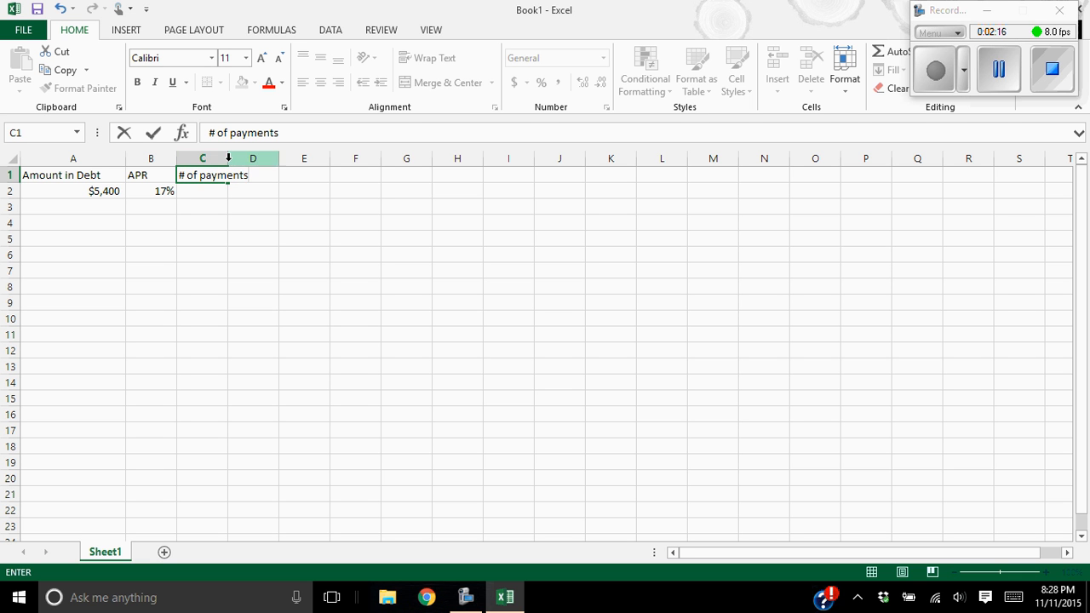
left_click(218, 194)
left_click_drag(232, 160, 268, 159)
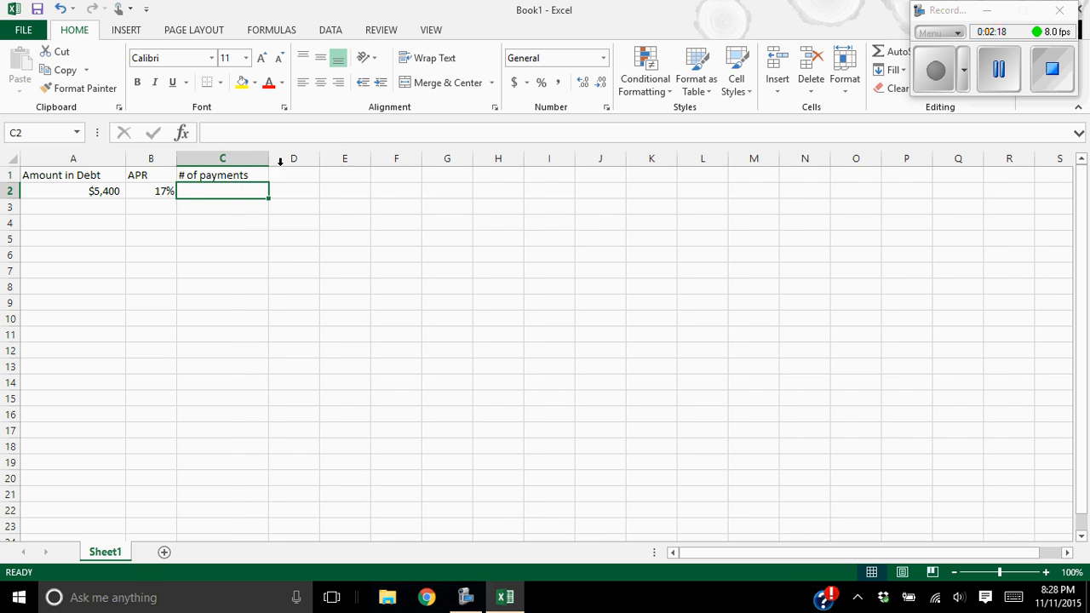
Add the header "Monthly Payment" in cell D1 and widen column D to fit the text
left_click(295, 176)
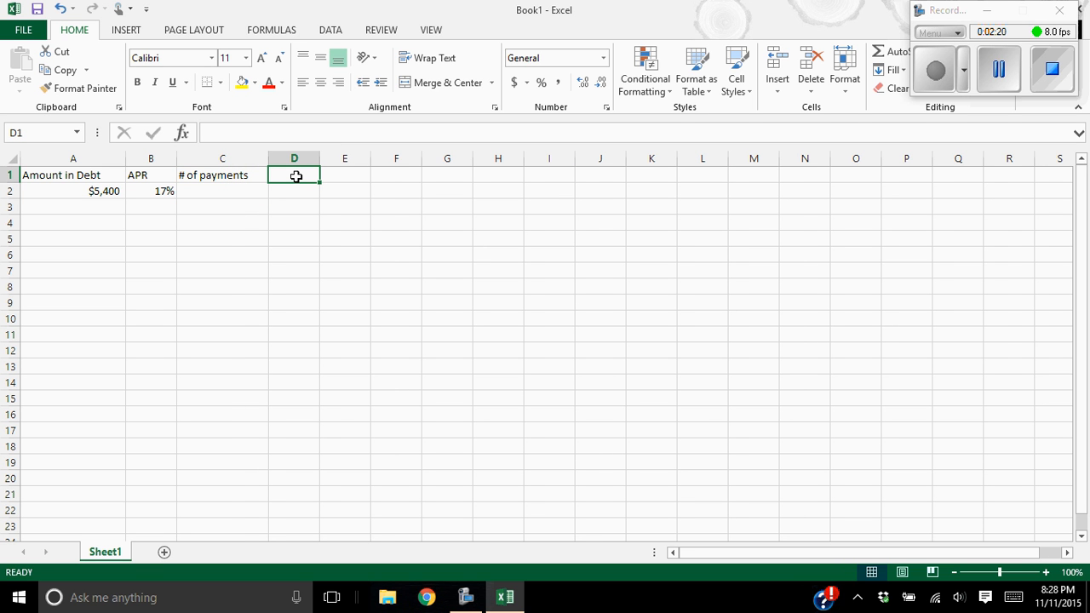
type("Monthly ")
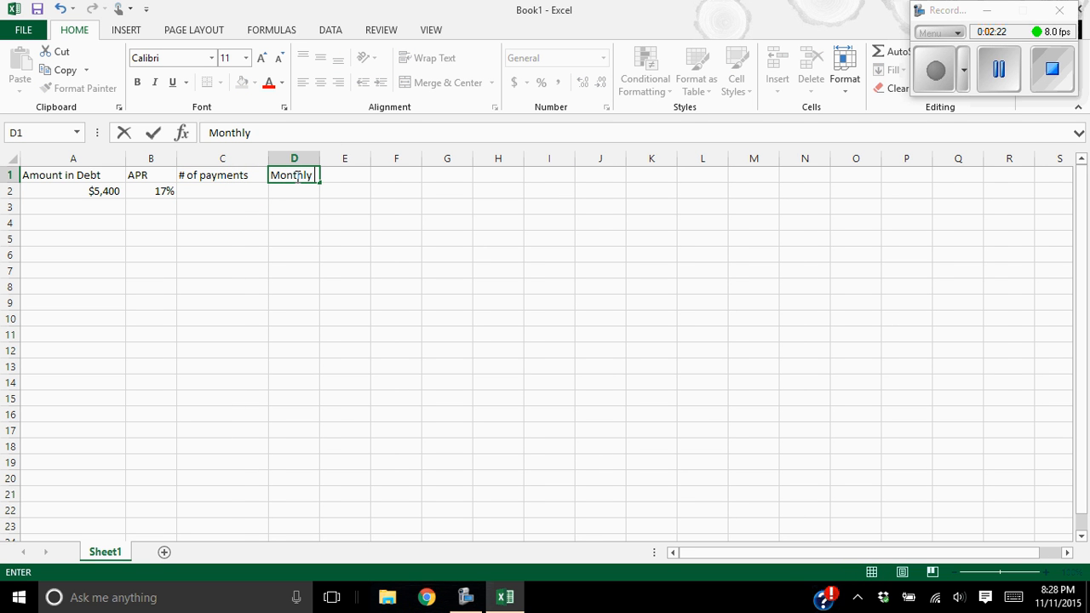
type("Payment")
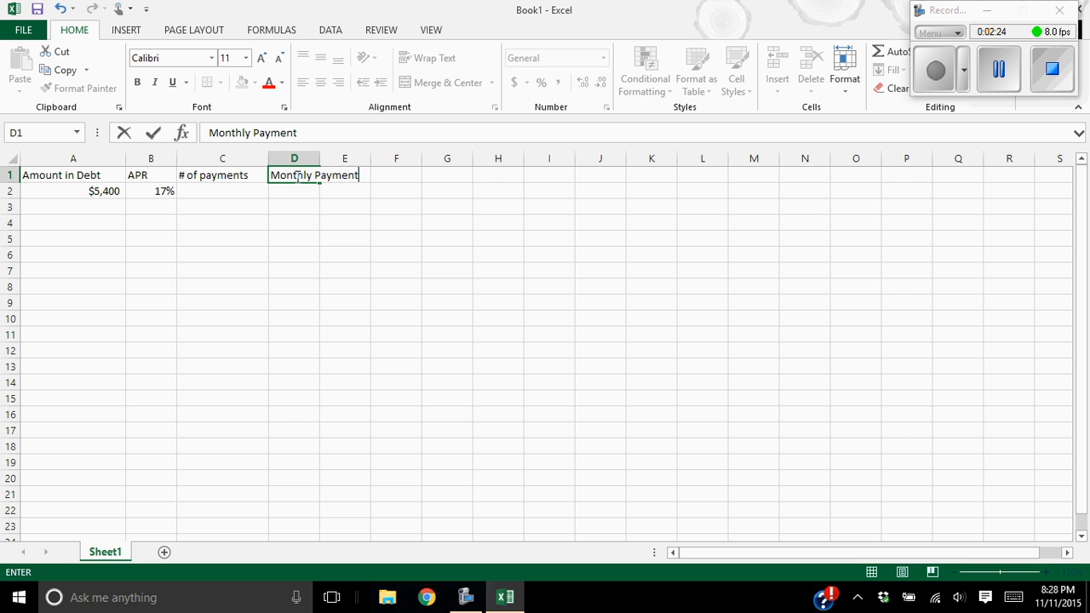
left_click(331, 207)
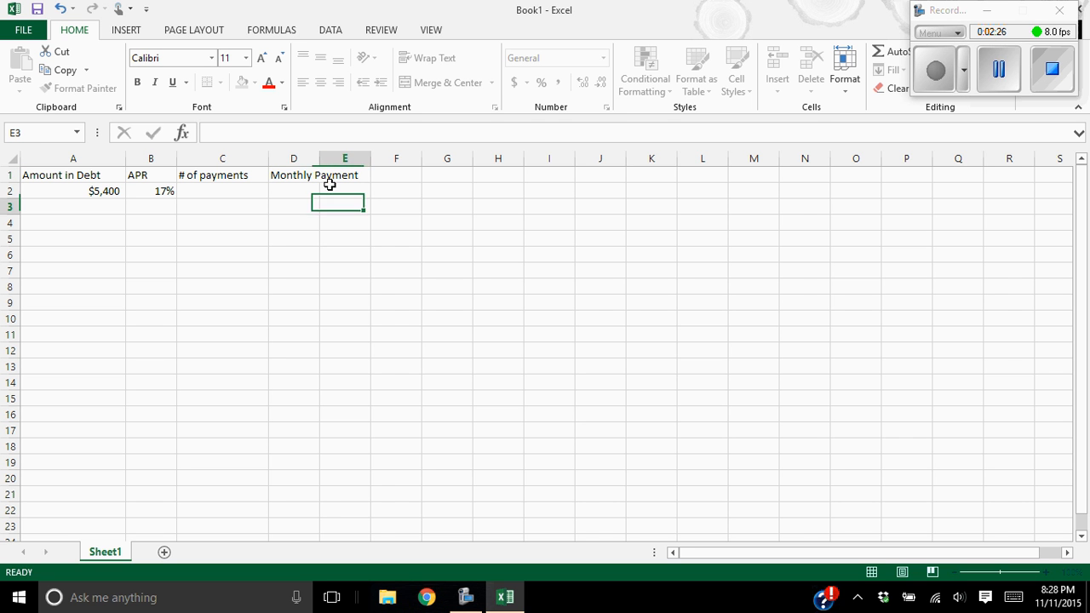
left_click_drag(318, 158, 380, 157)
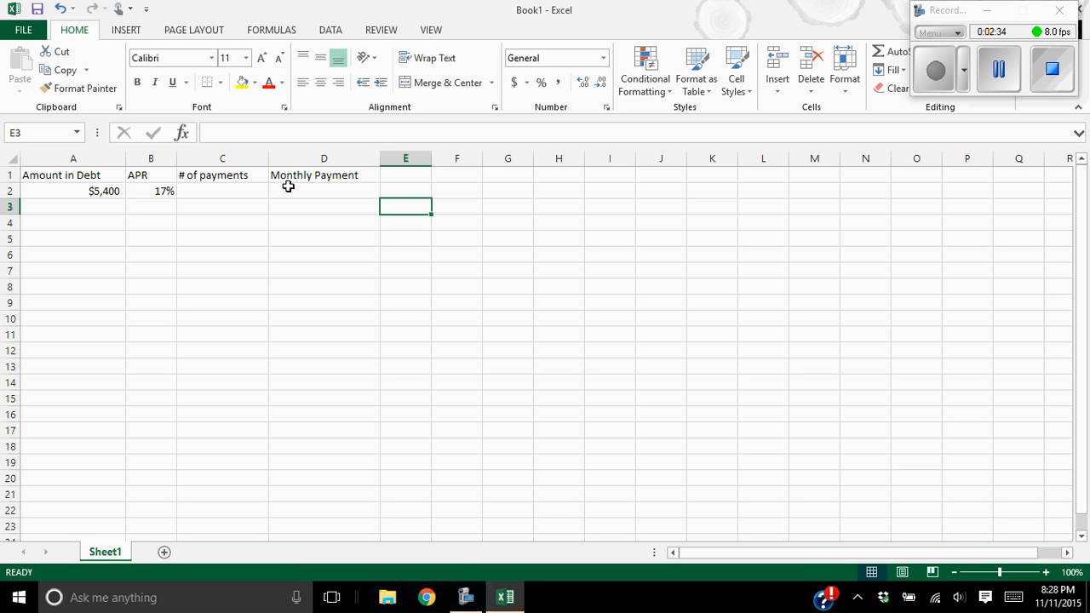
Calculate the number of payments in cell C2 with the formula =2*12
left_click(215, 192)
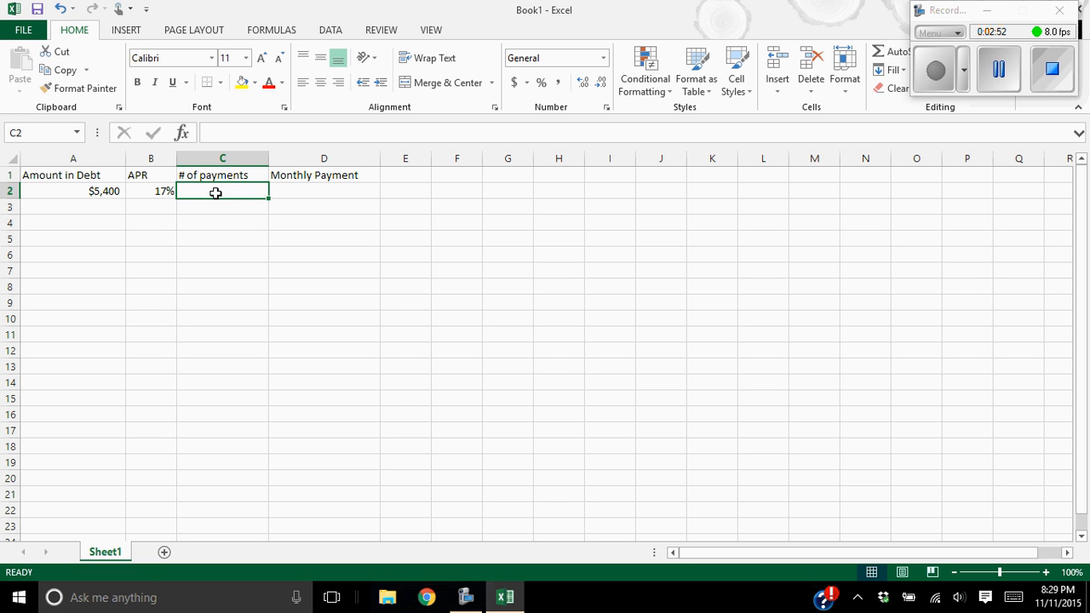
type("=2")
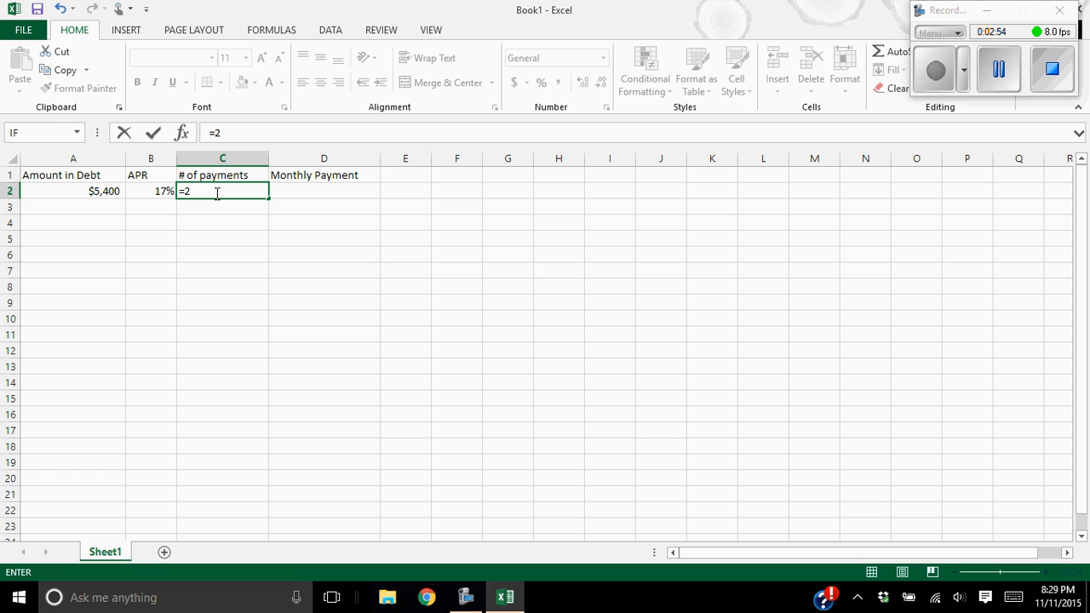
type("*12")
key("Return")
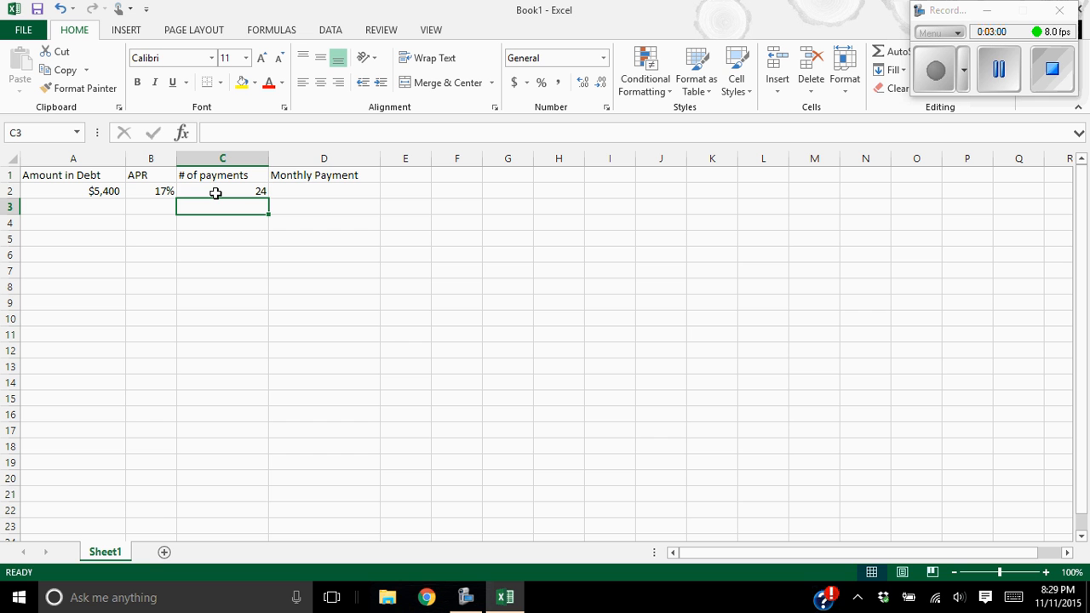
Search the function library for "monthly payment" and insert the PMT function into cell D2
left_click(289, 192)
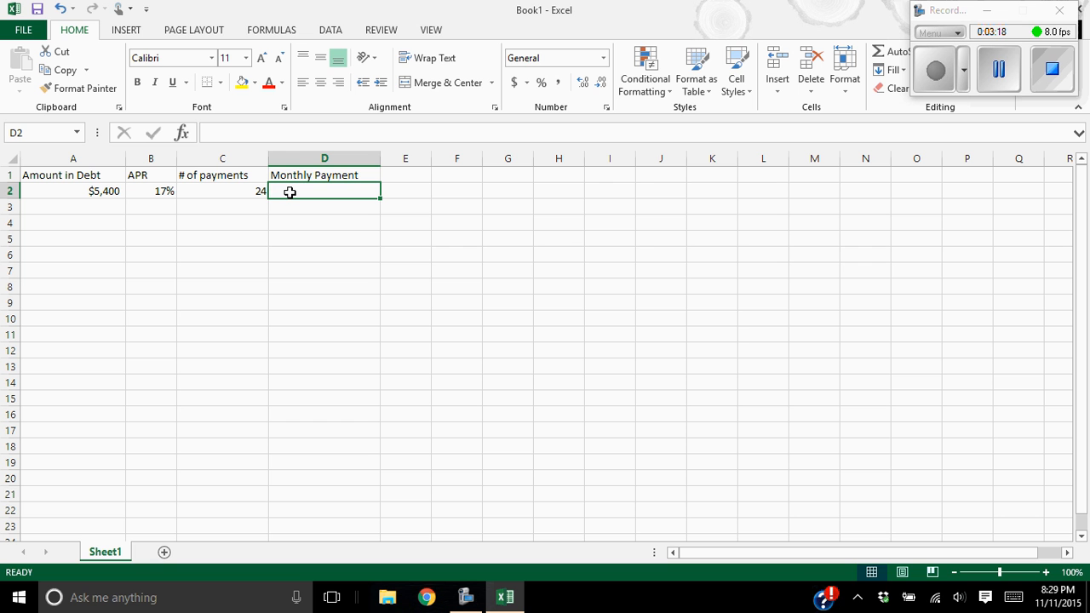
left_click(183, 133)
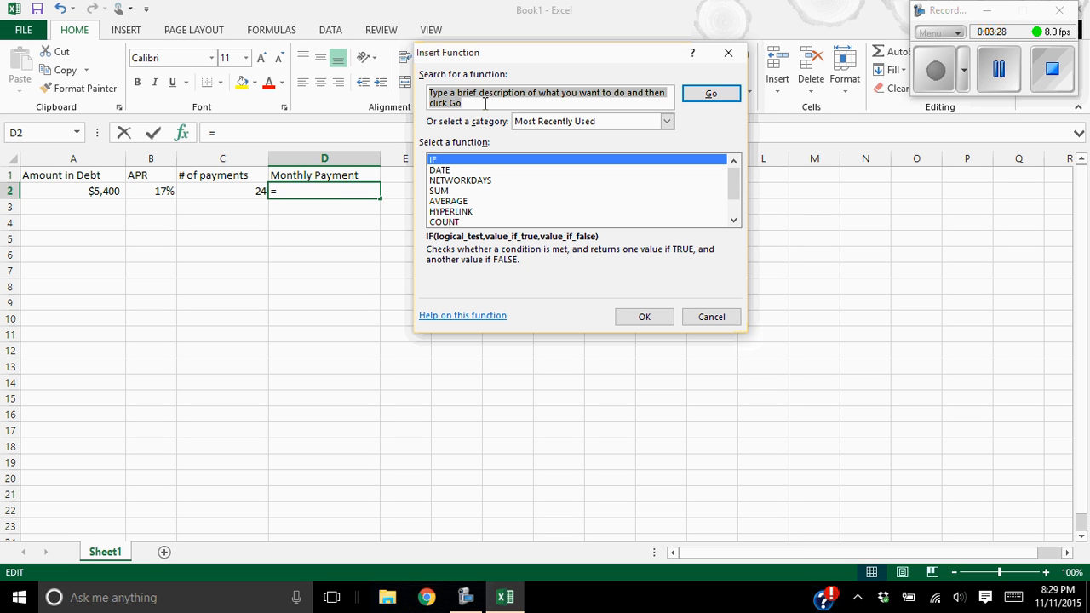
type("monthly")
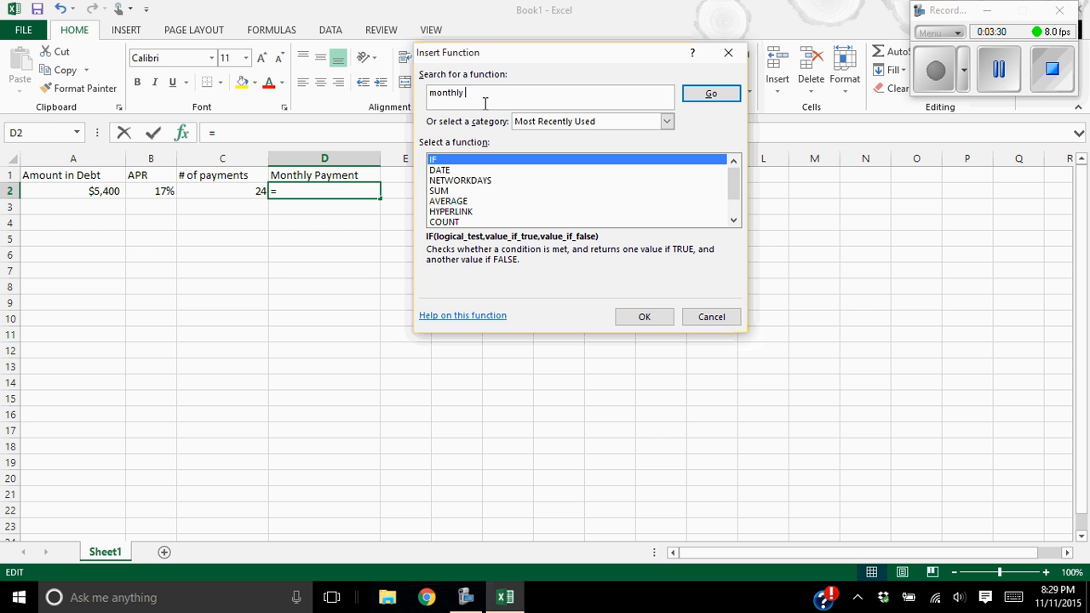
type(" payment")
key("Return")
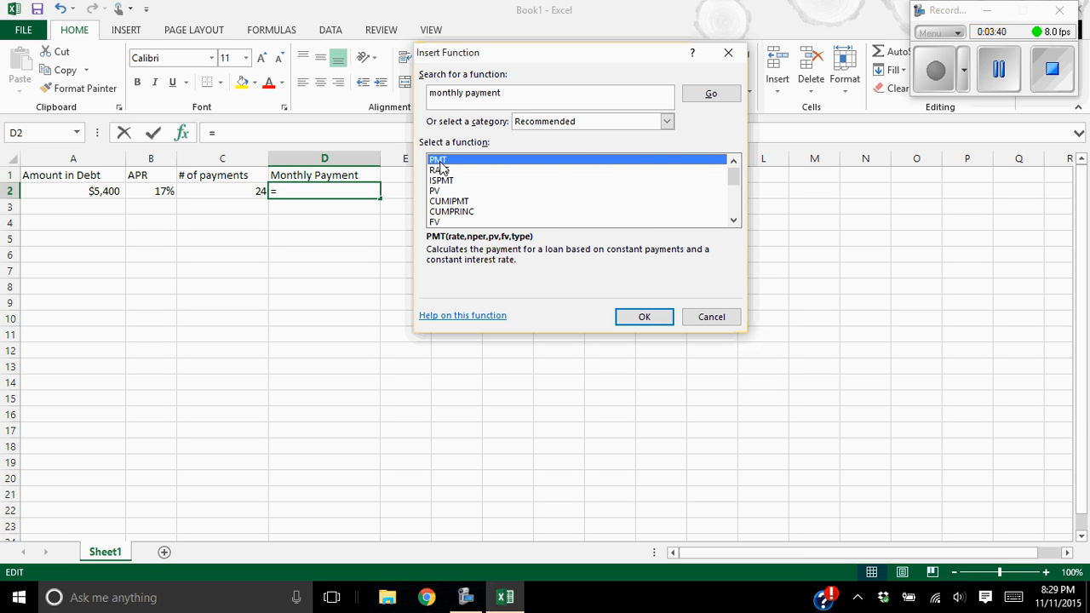
left_click(639, 317)
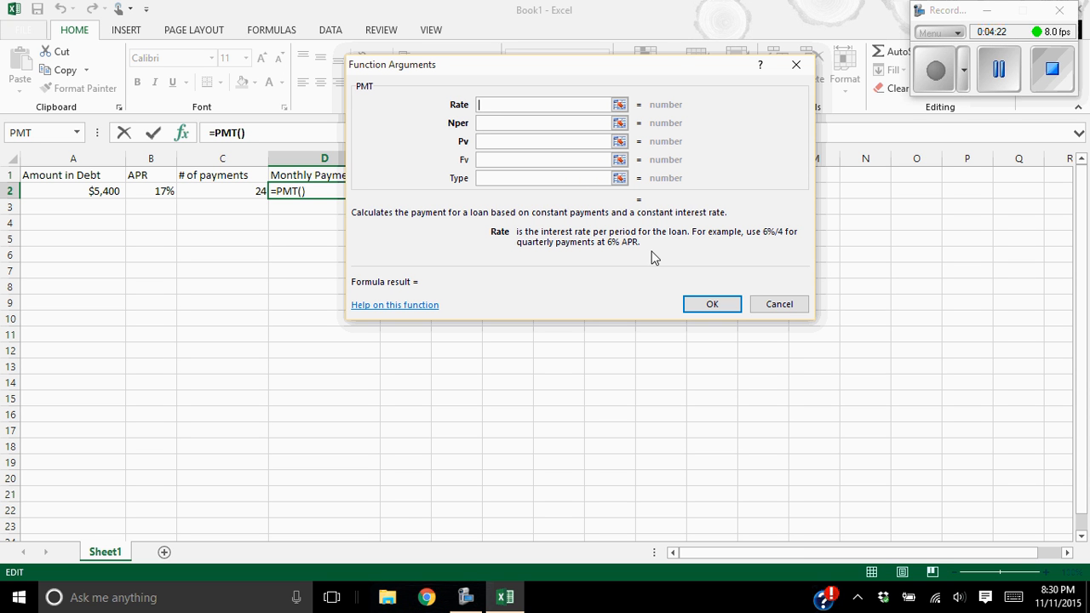
Set the PMT function's Rate argument to the APR cell divided by twelve, B2/12
left_click_drag(507, 71, 572, 189)
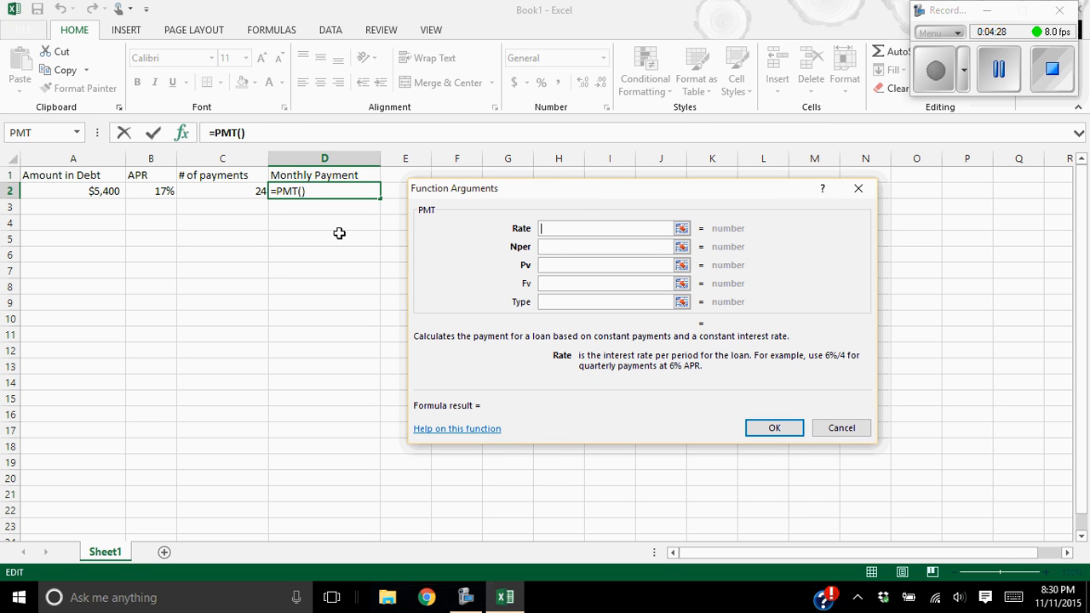
left_click(147, 192)
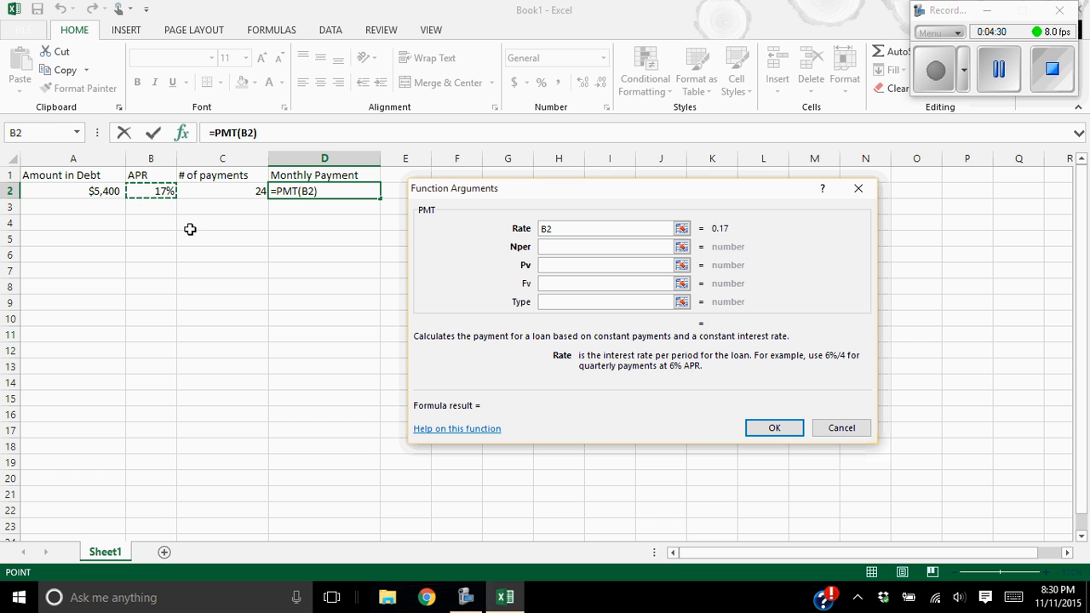
type("/")
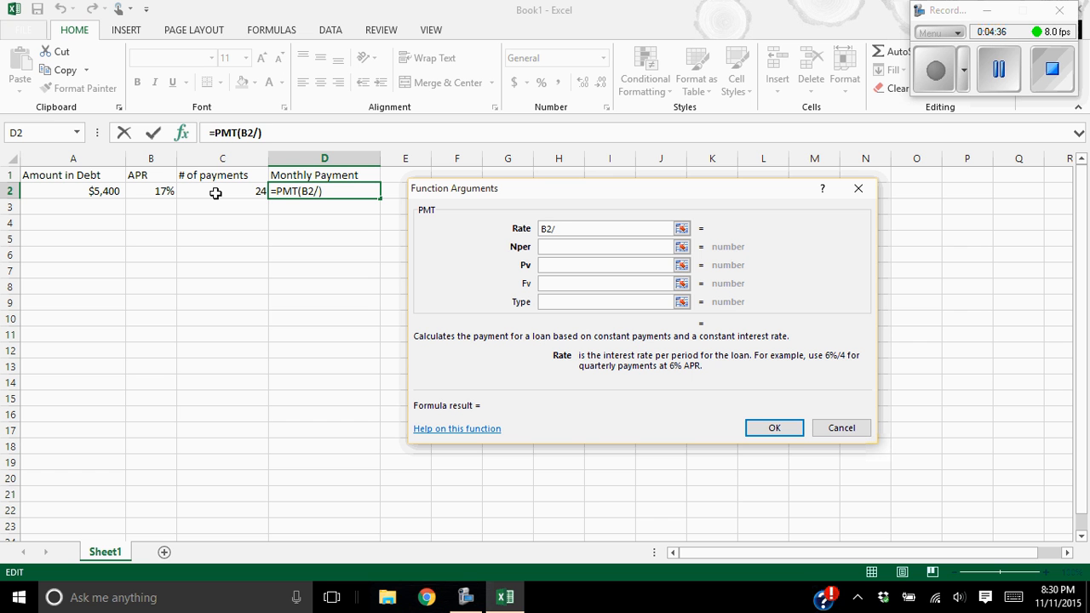
type("12")
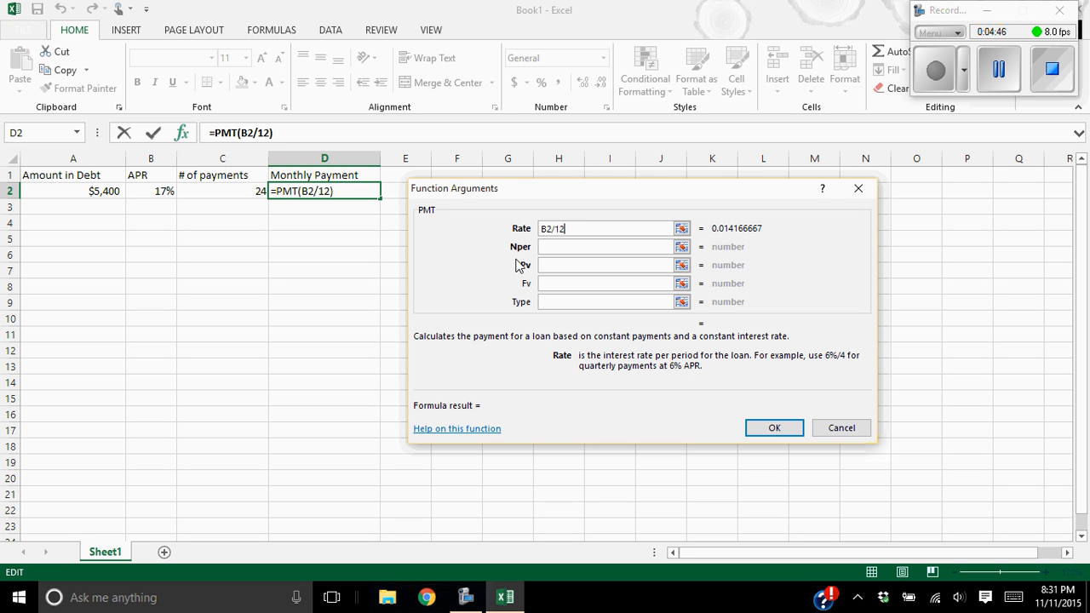
Set the PMT function's Nper argument to C2 and Pv to A2, and complete the formula
left_click(550, 249)
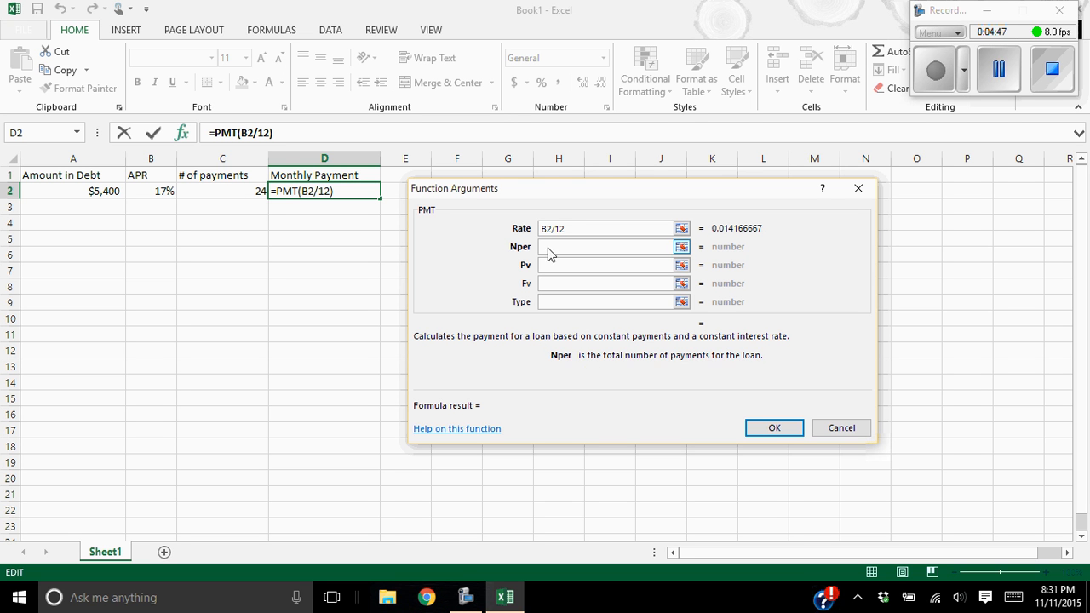
left_click(229, 191)
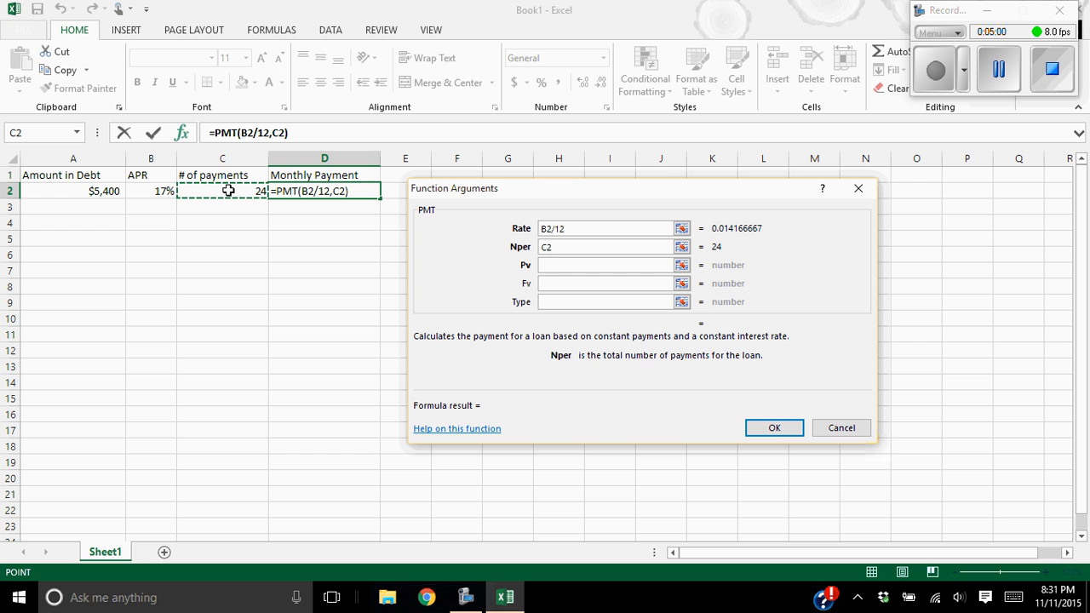
left_click(556, 269)
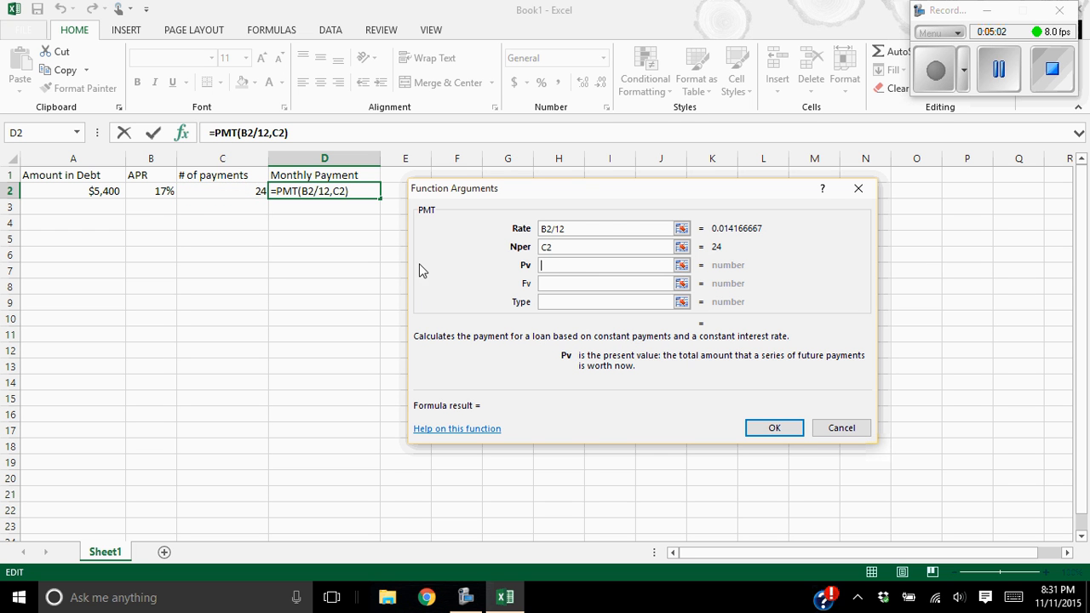
left_click(94, 191)
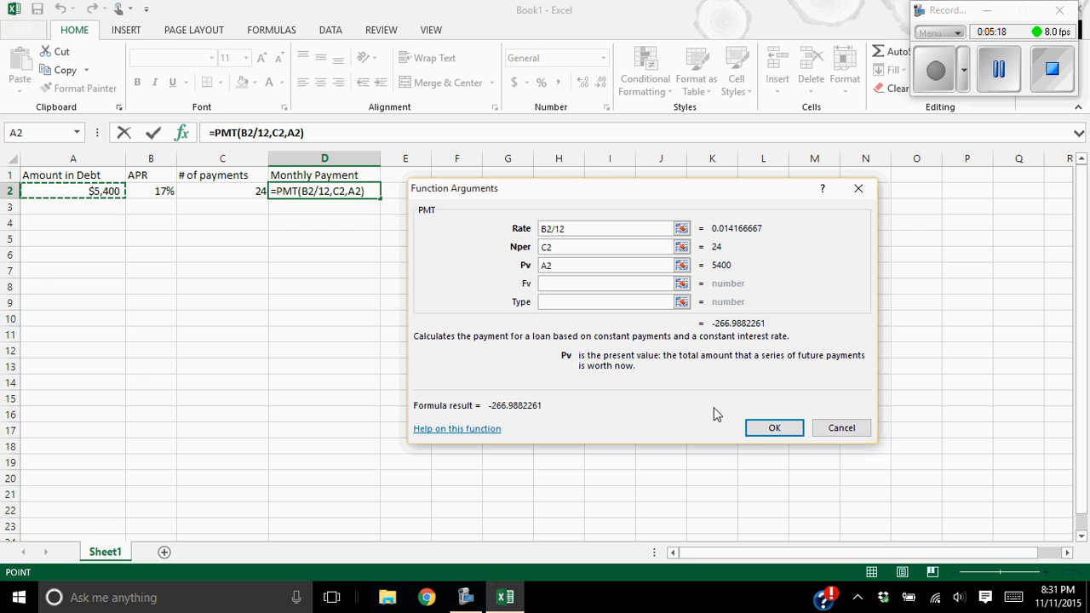
left_click(795, 431)
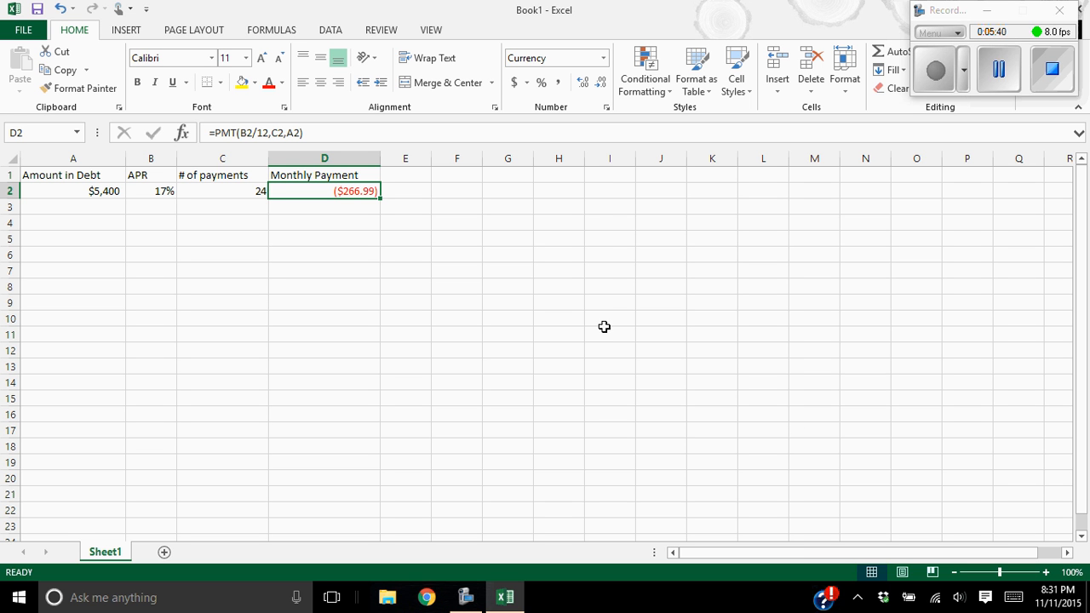
Widen column E and enter the heading "Total Amount to be paid" in cell E1
left_click_drag(430, 156, 534, 156)
left_click(422, 176)
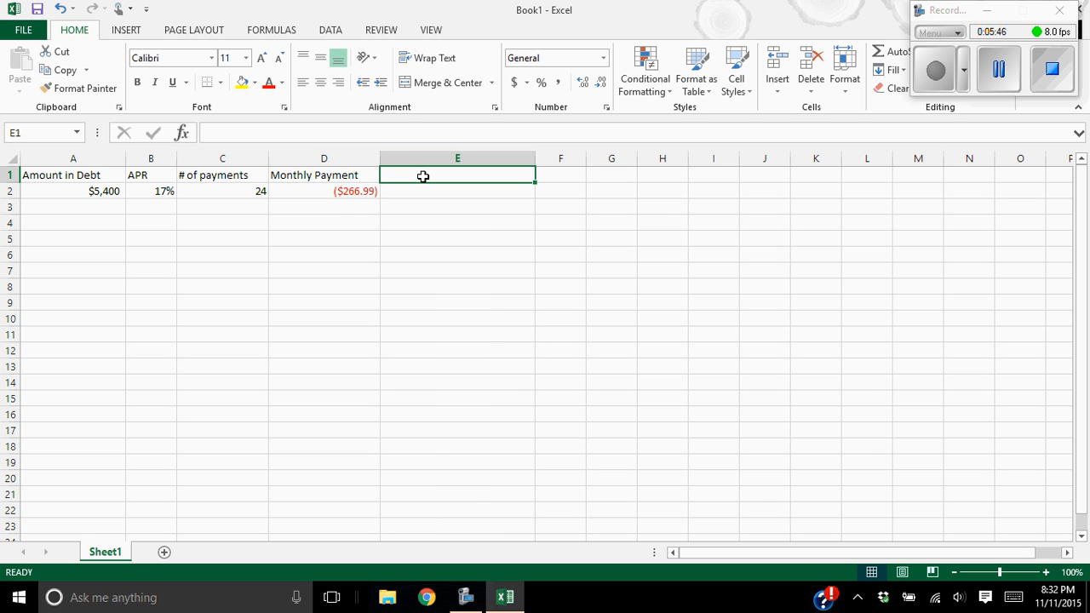
type("Total ")
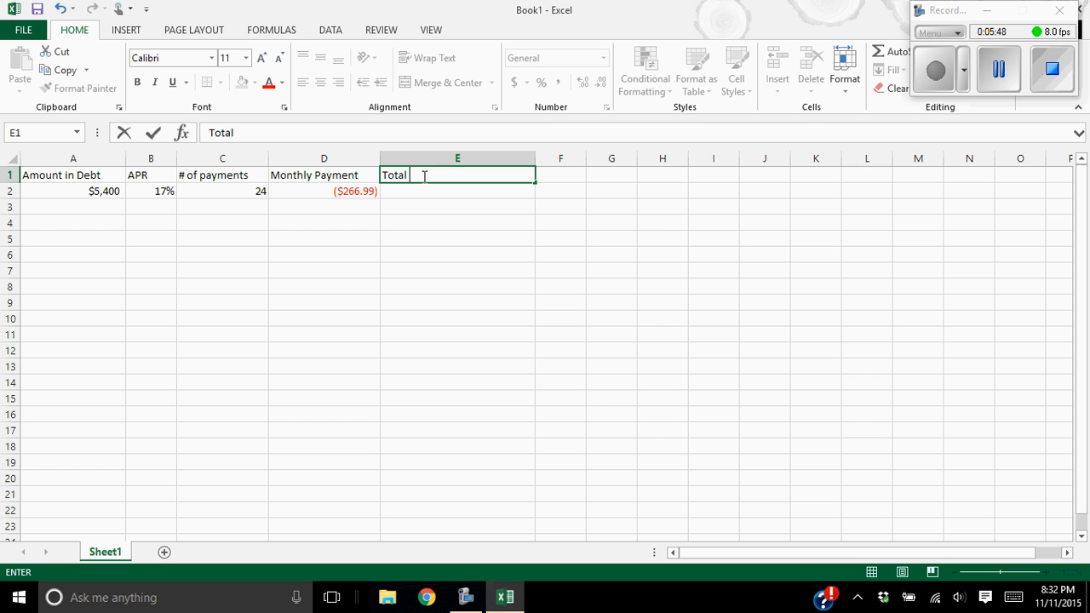
type("Amount to be paid")
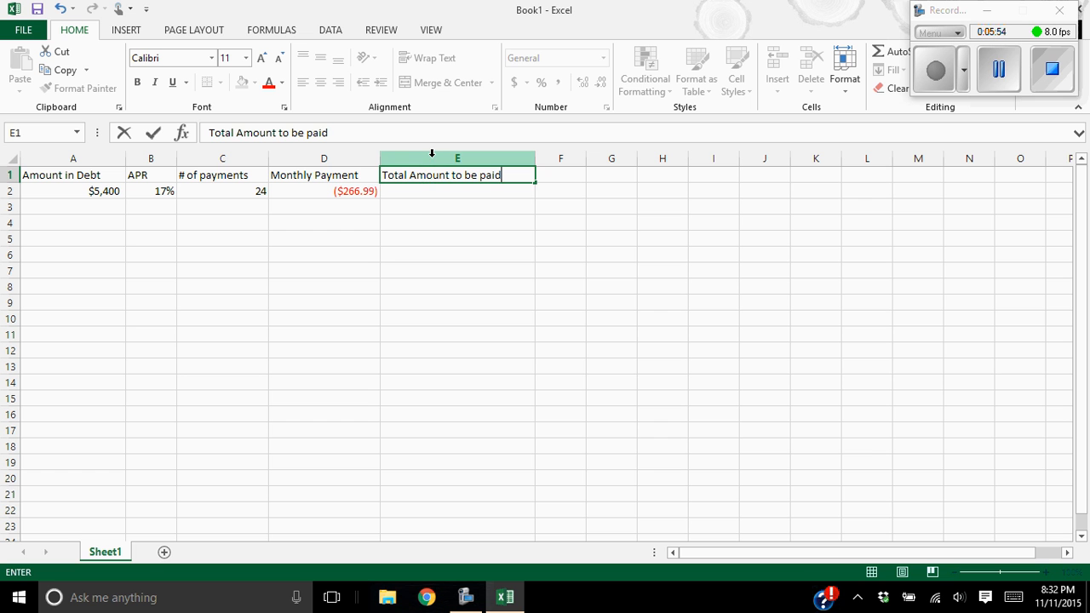
left_click(428, 193)
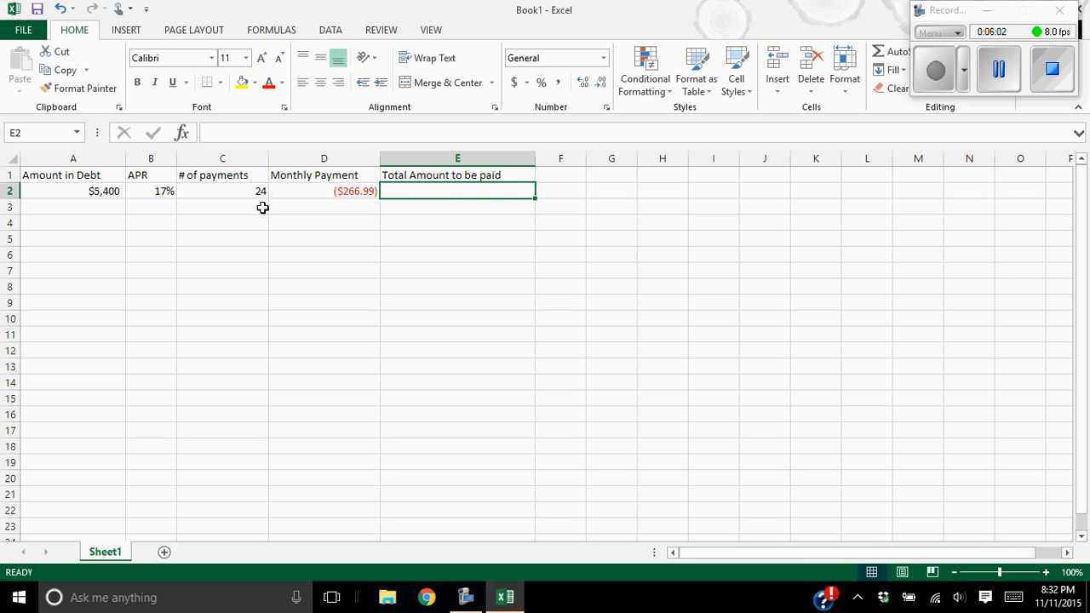
Calculate the total amount to be paid in cell E2 with the formula =D2*C2
left_click(74, 192)
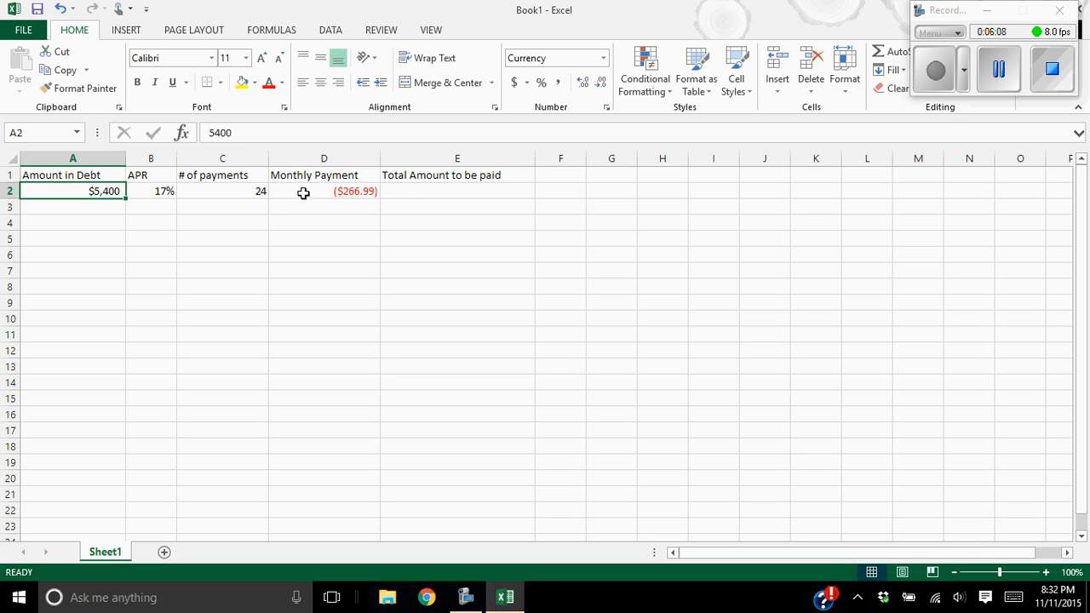
left_click(408, 192)
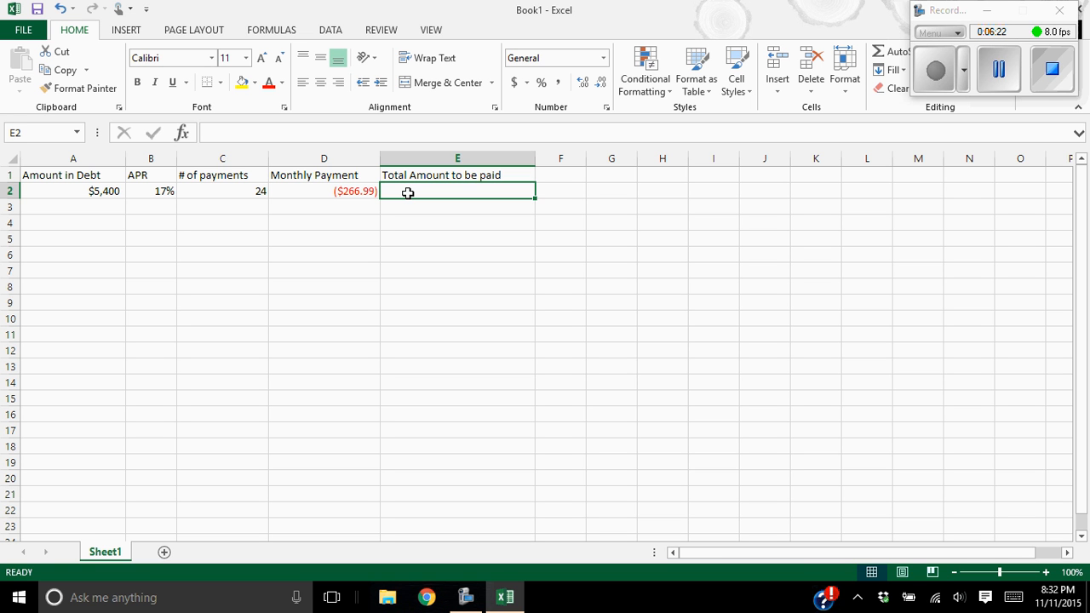
type("=")
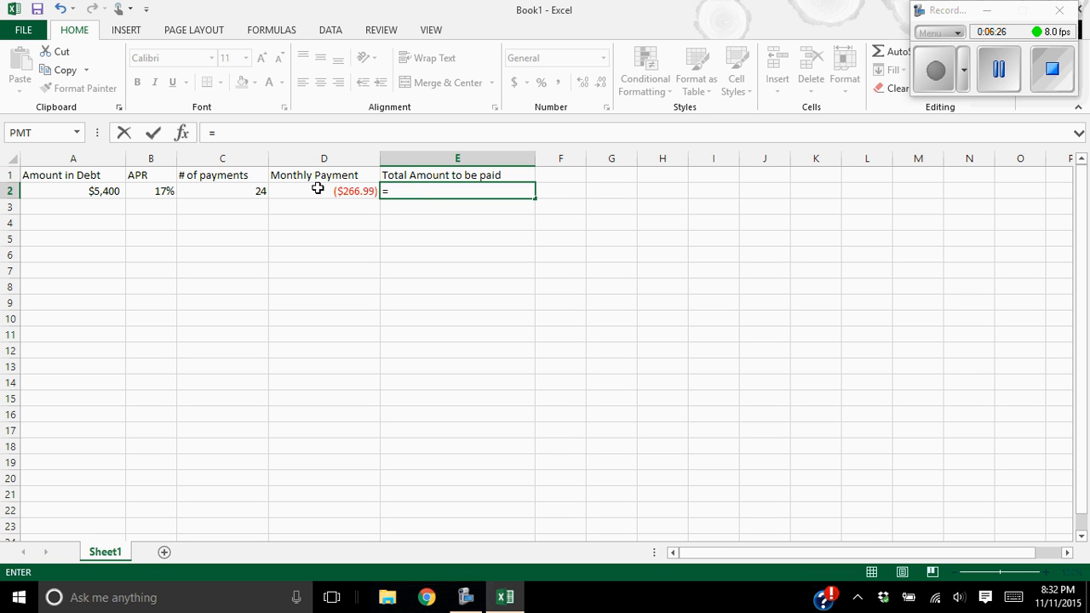
left_click(290, 192)
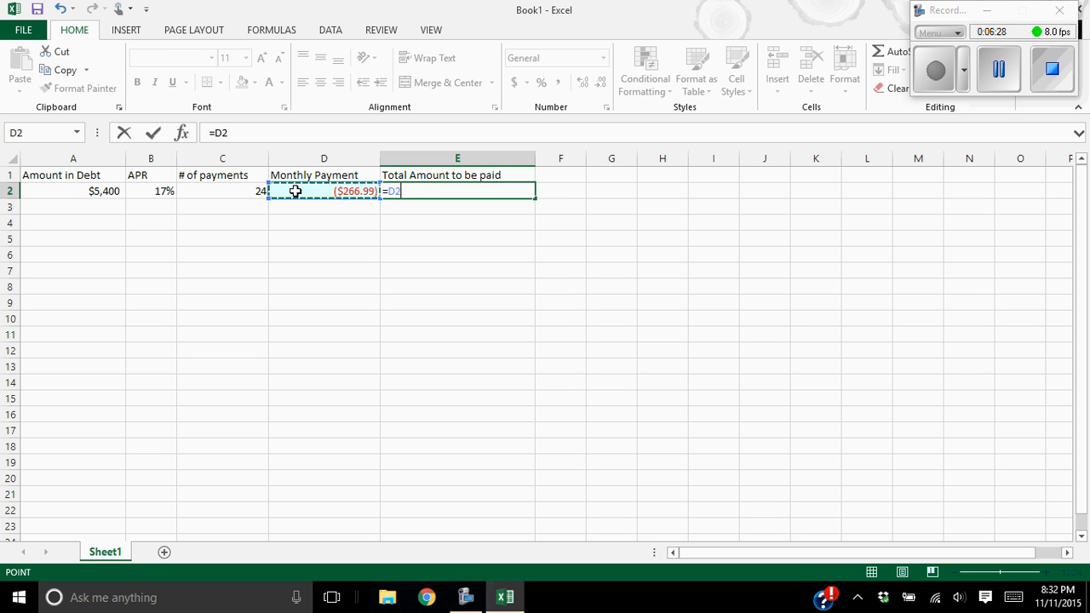
type("*")
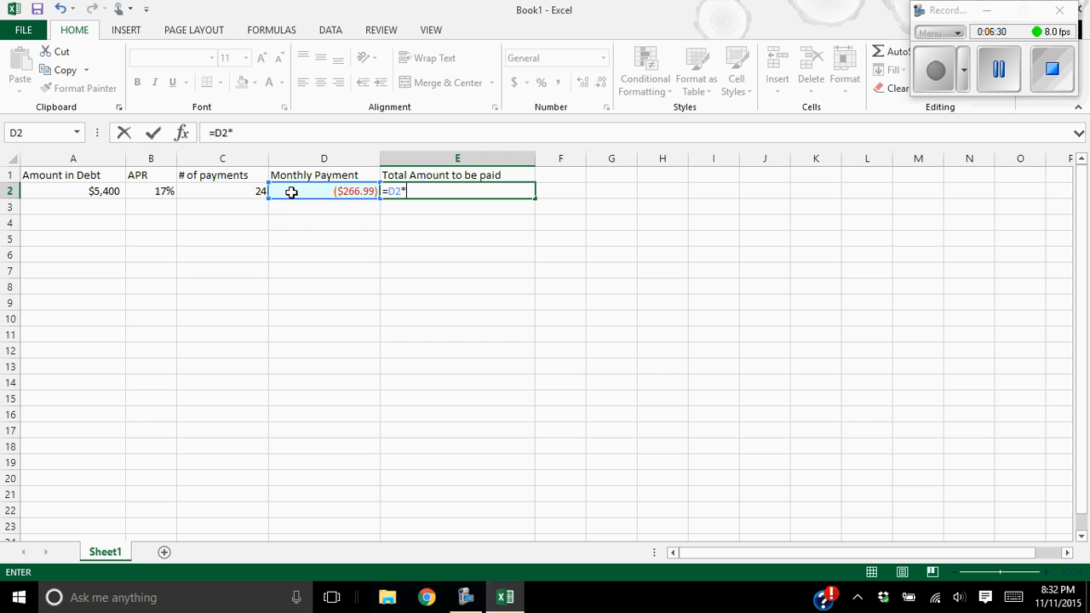
left_click(233, 191)
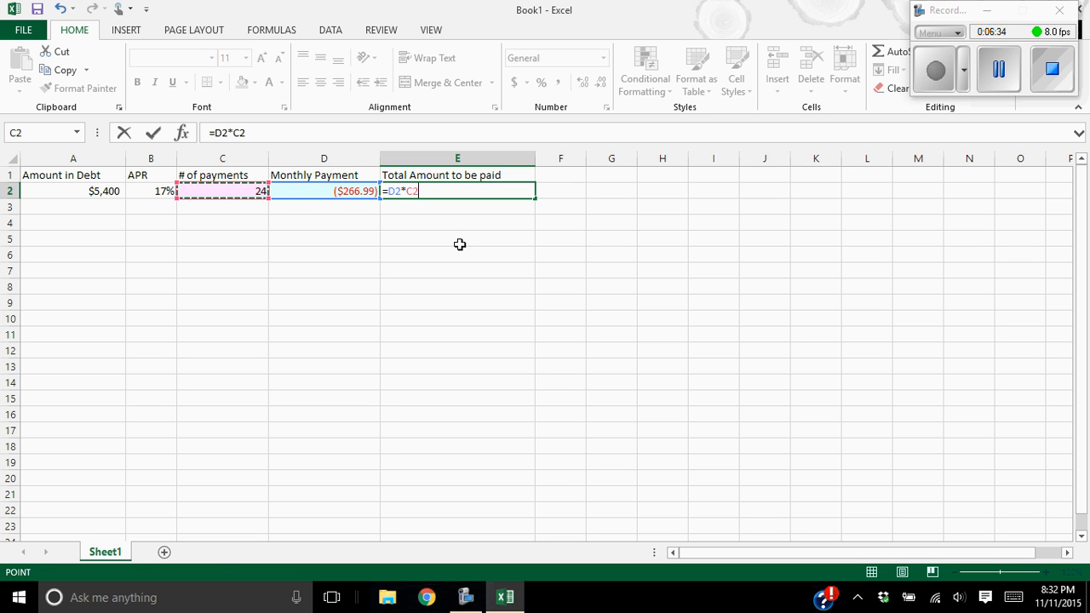
key("Return")
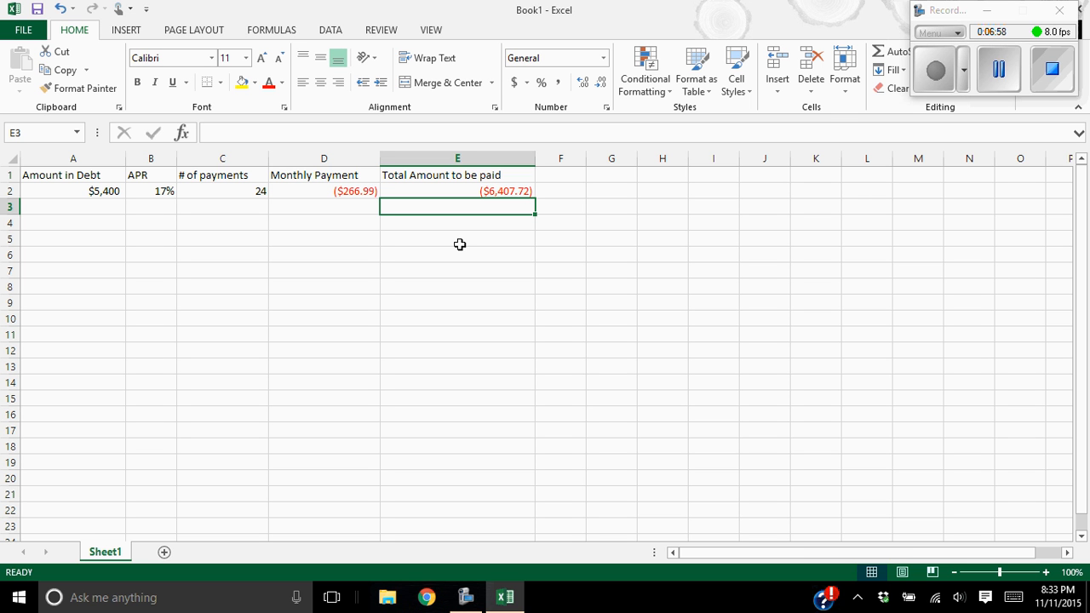
Enter the heading "Interests" in cell F1
left_click(561, 176)
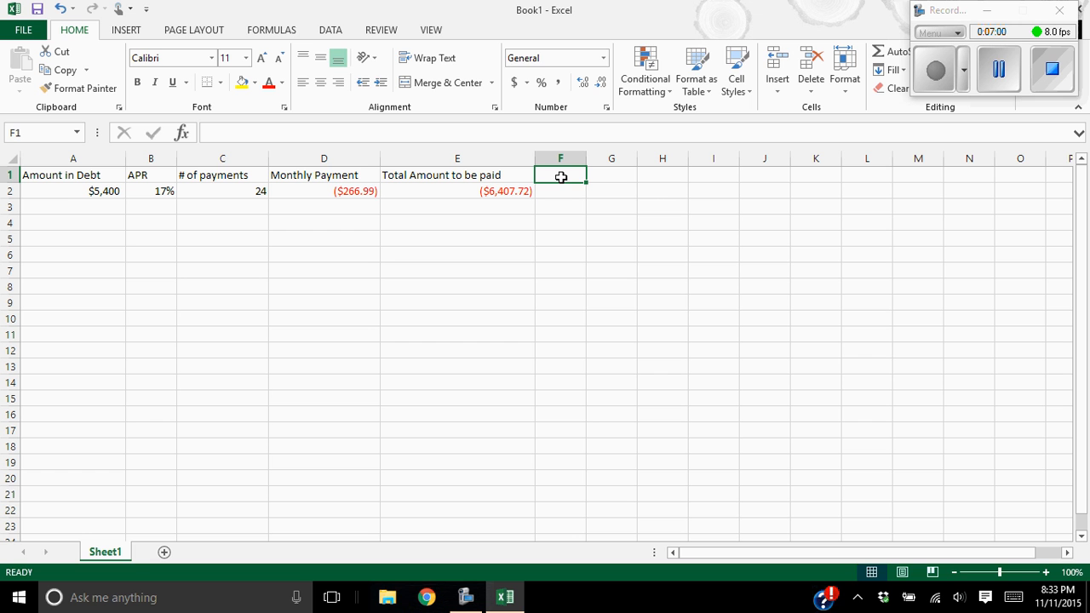
type("Interest")
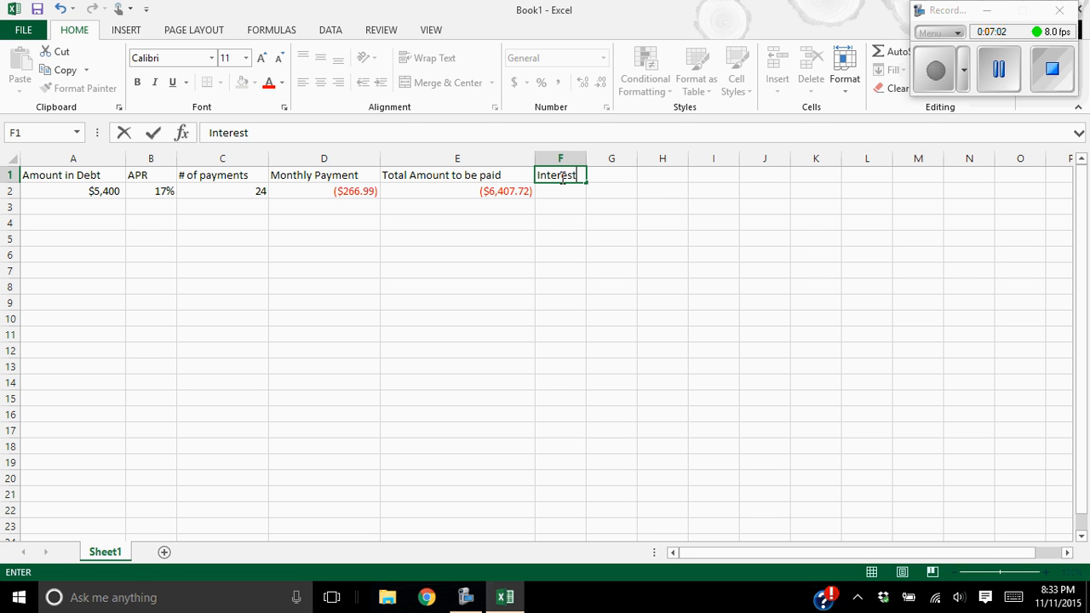
type("s")
Enter the formula =E2-A2 in cell F2 to subtract the debt amount from the total to be paid
left_click(562, 192)
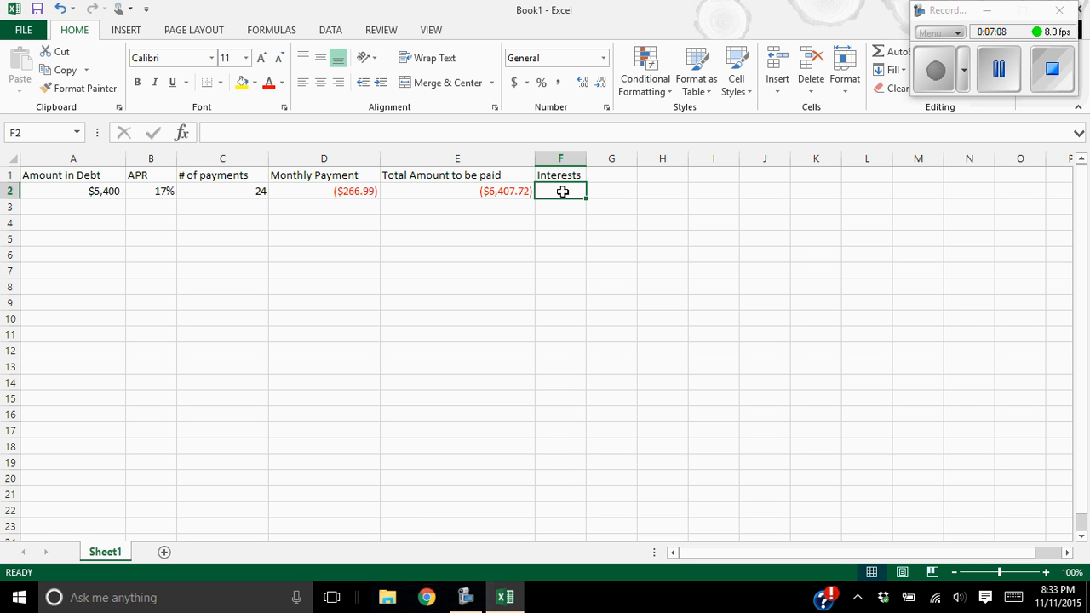
type("=")
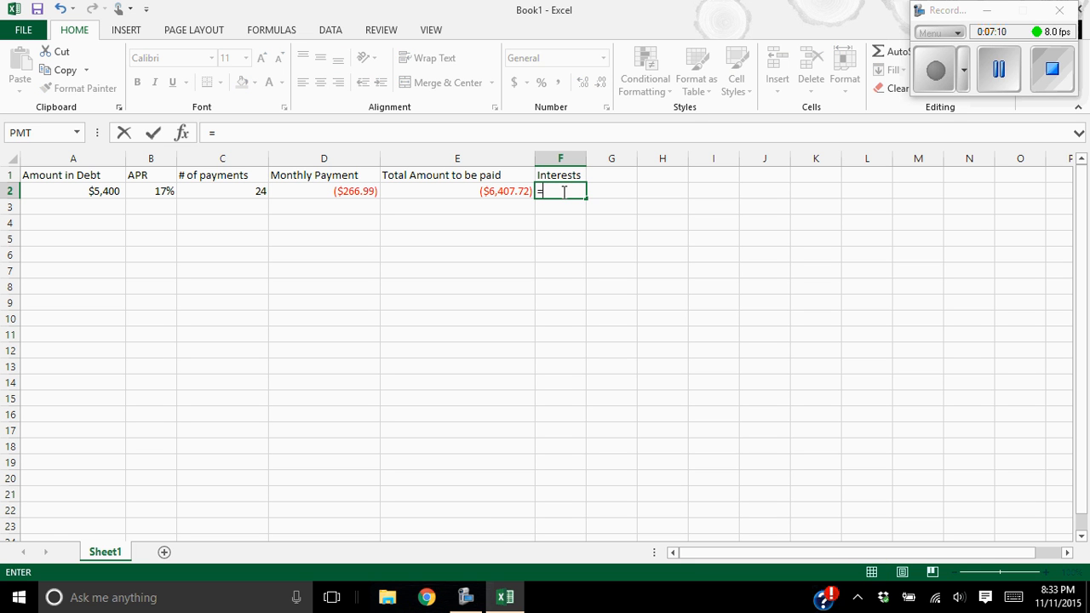
left_click(443, 193)
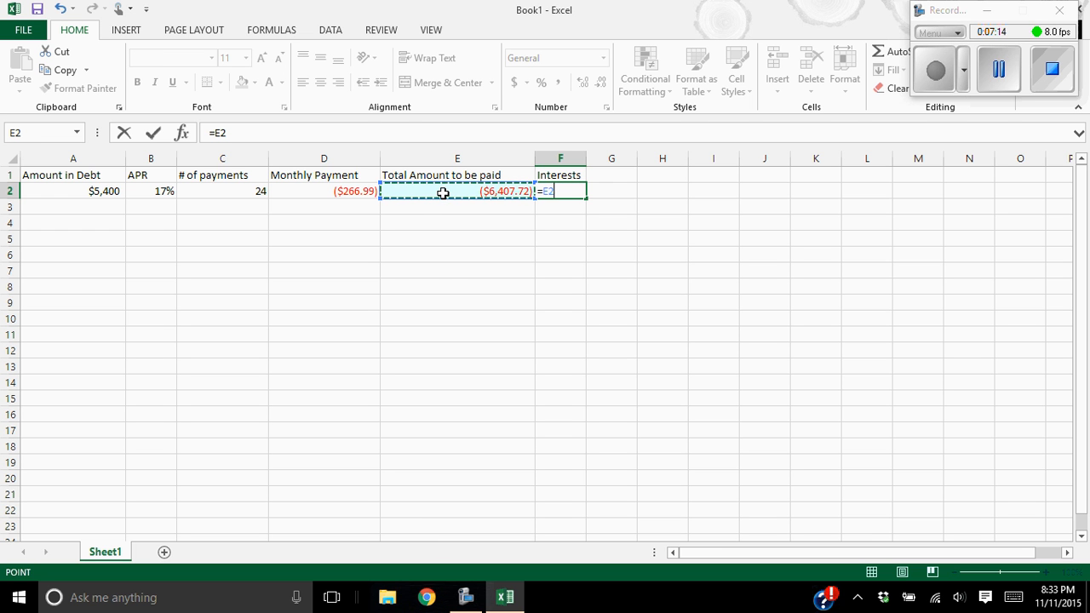
type("-")
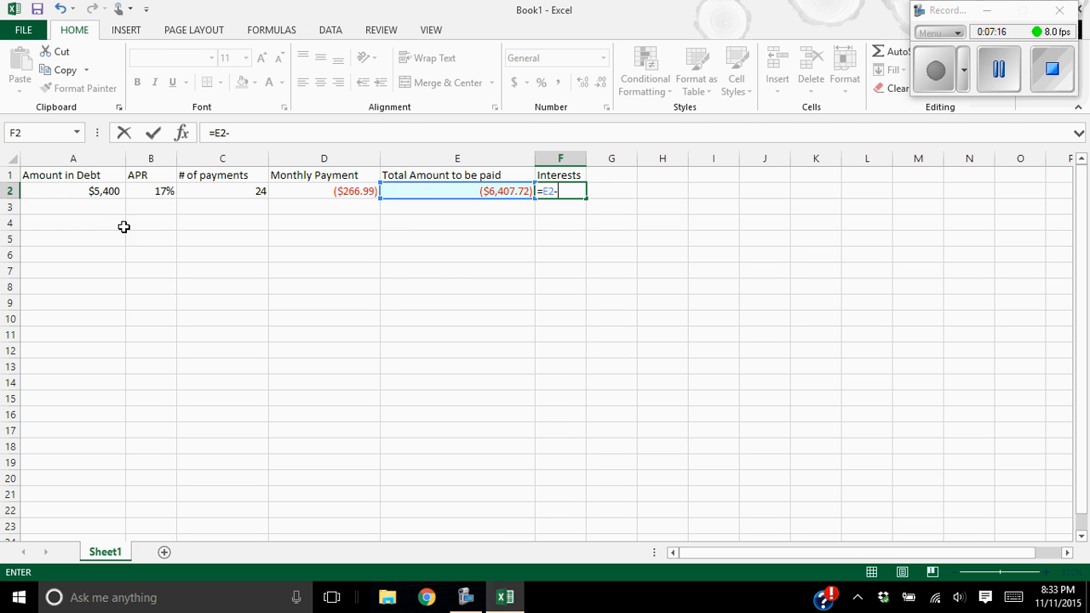
left_click(83, 191)
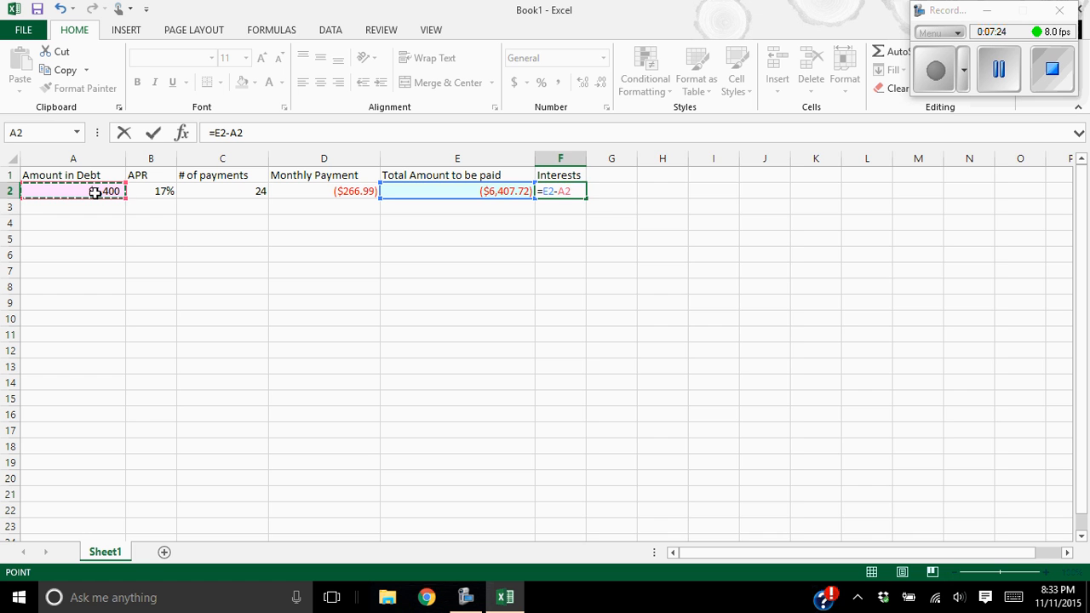
key("Return")
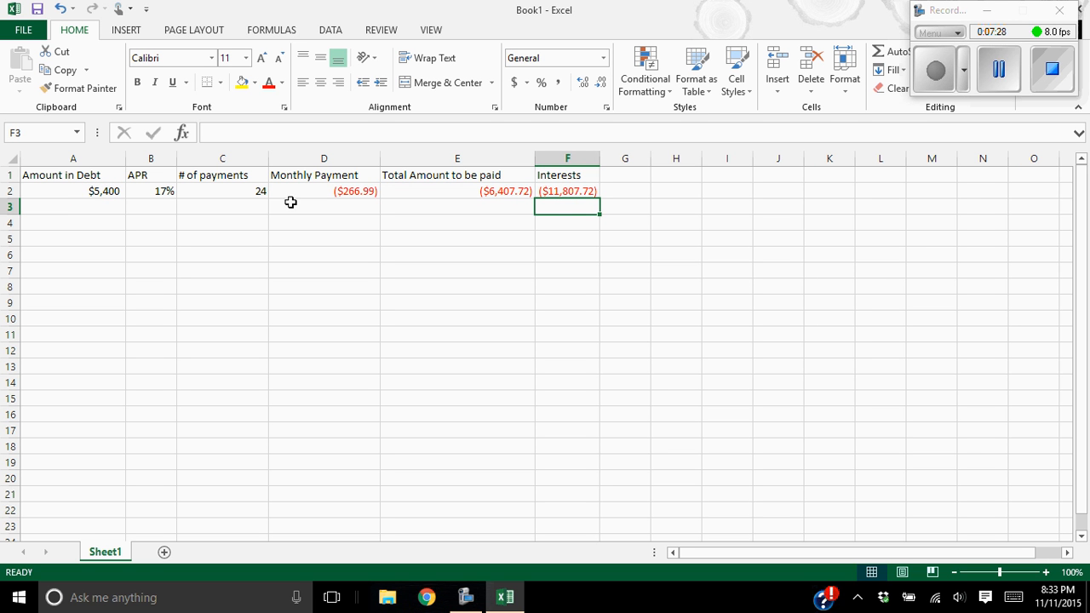
Wrap E2 in the ABS function in the interest formula, making it =ABS(E2)-A2
left_click(567, 193)
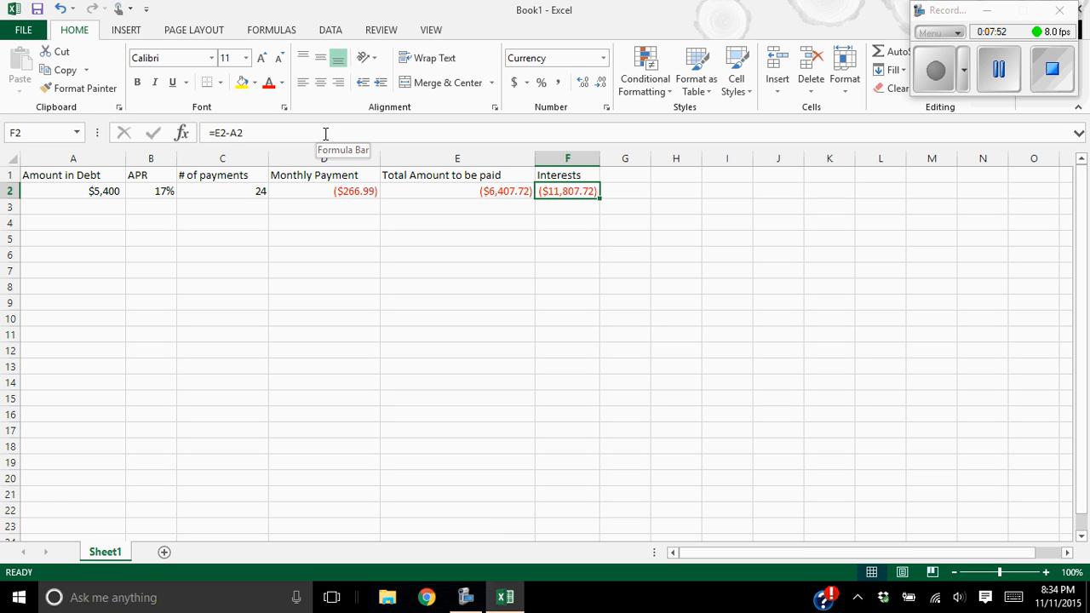
left_click(217, 134)
double_click(219, 134)
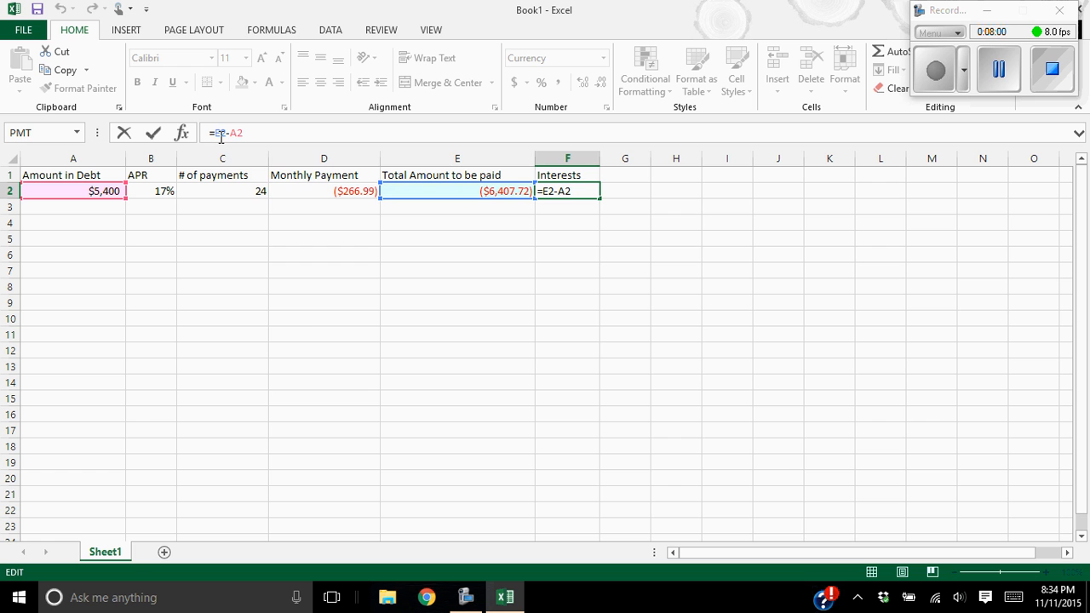
type("ABS")
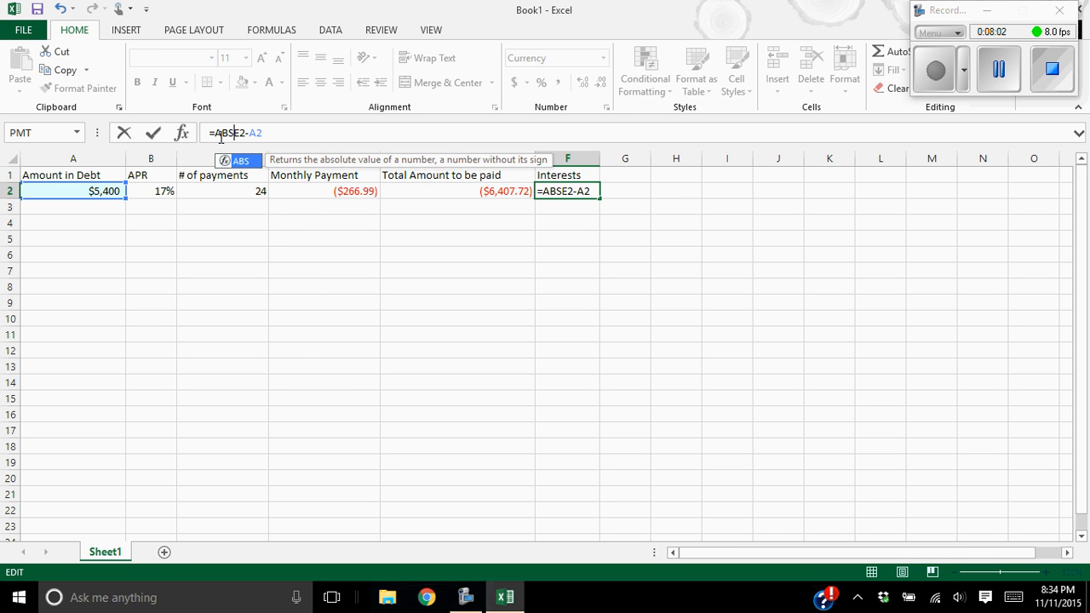
type("(E2")
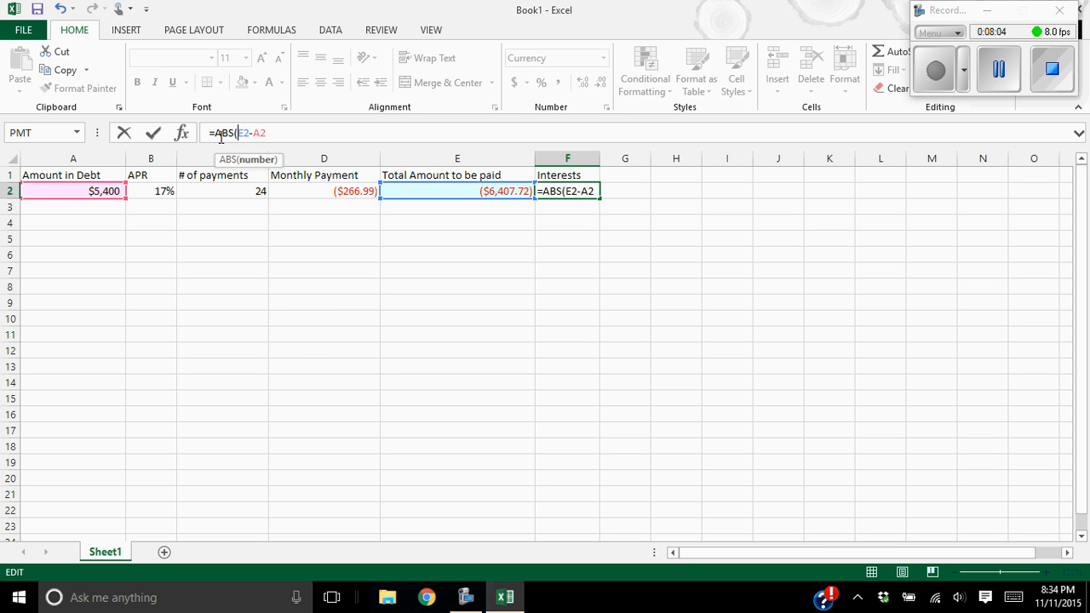
type(")")
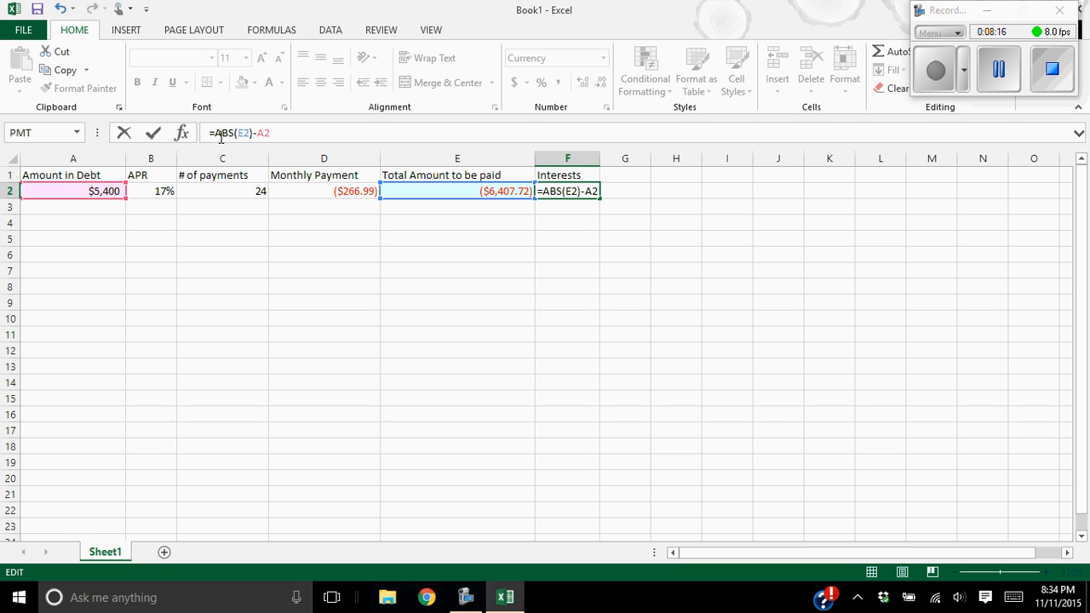
key("Return")
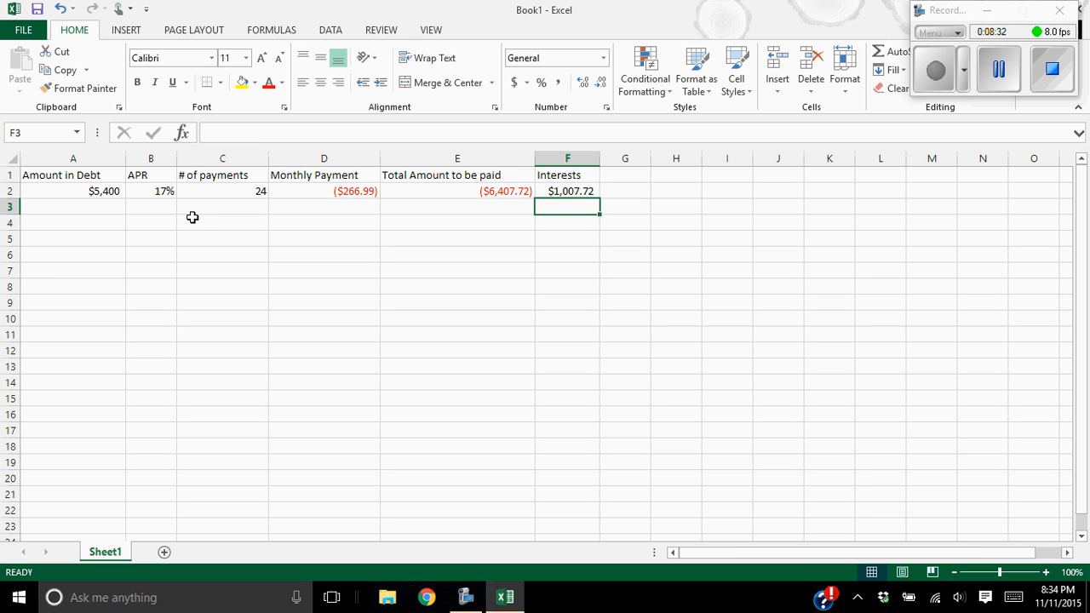
Copy the debt amount, APR and number-of-payments cells A2, B2 and C2 down into row 3
left_click(112, 196)
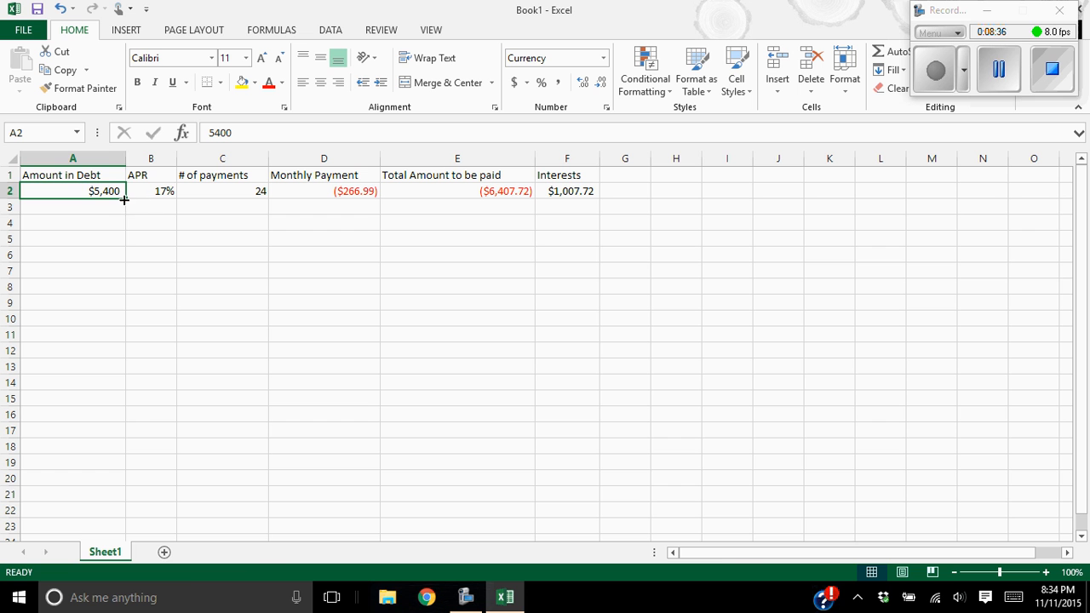
left_click_drag(125, 199, 173, 216)
left_click(161, 194)
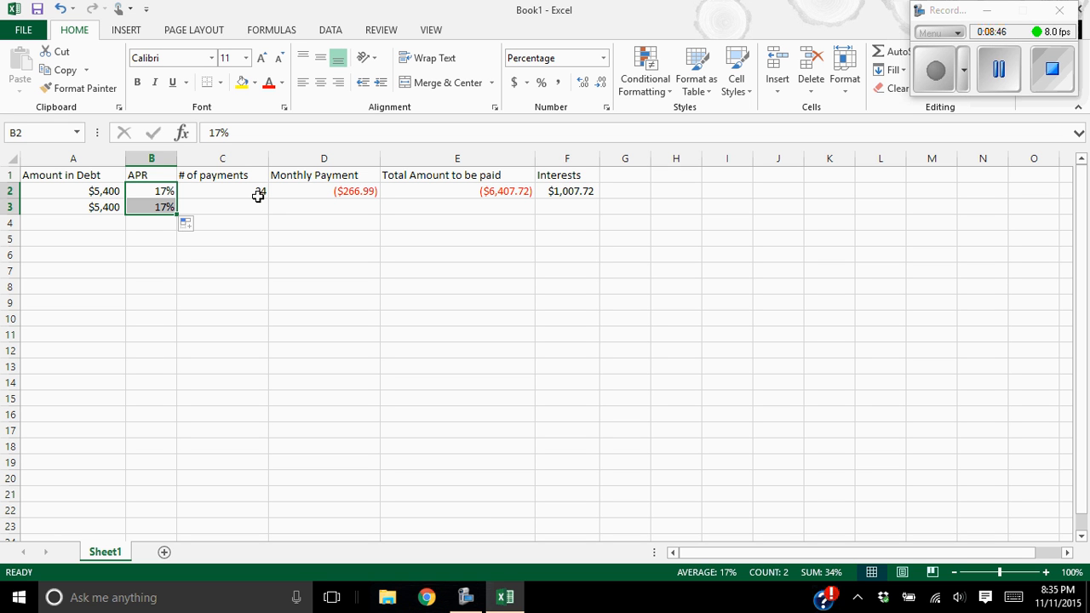
left_click(227, 197)
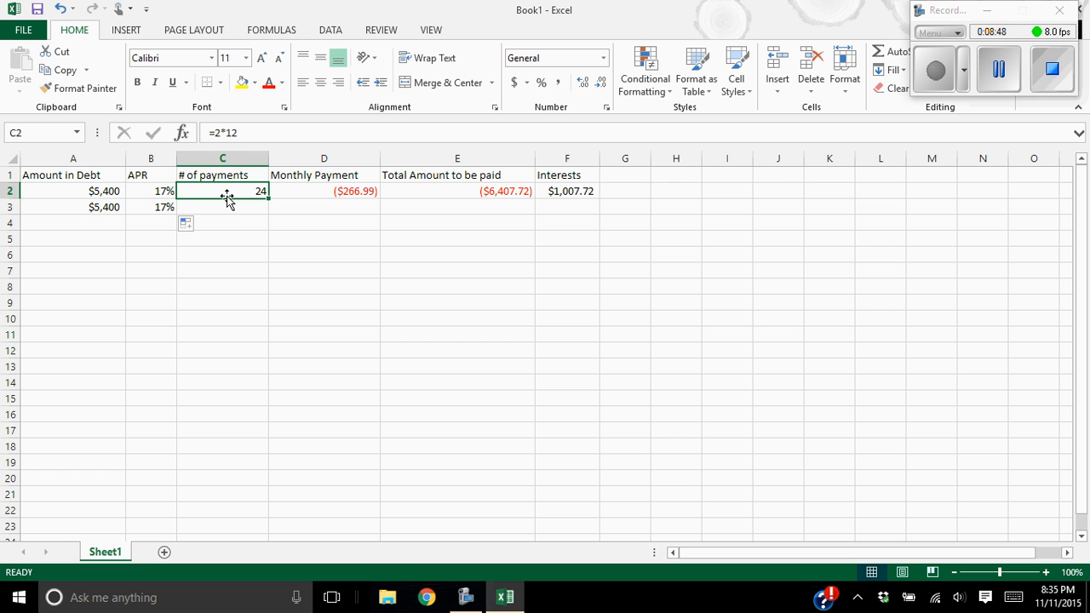
left_click(236, 208)
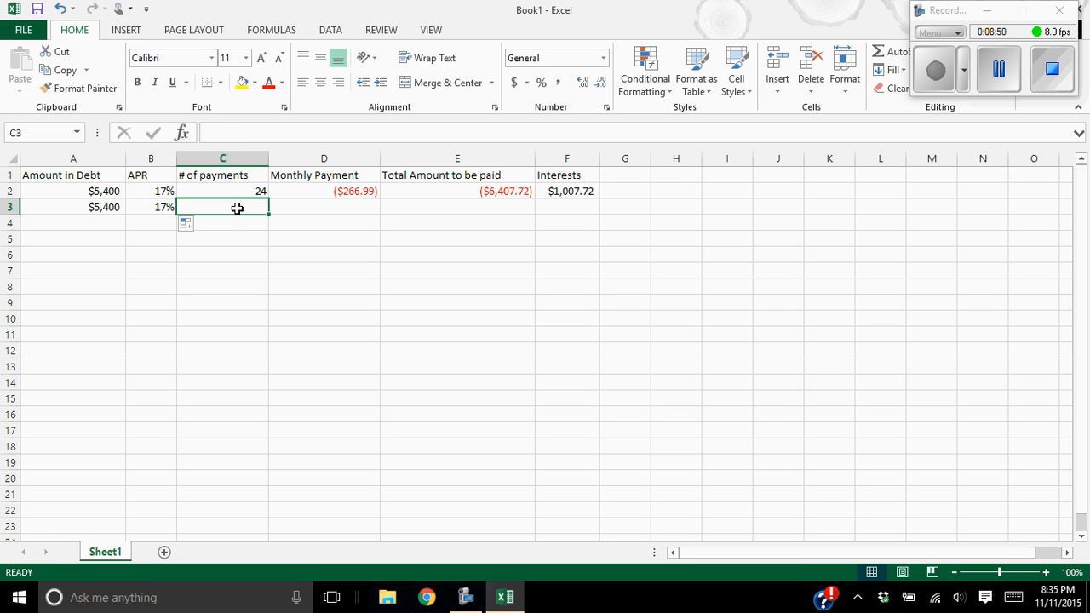
left_click(262, 194)
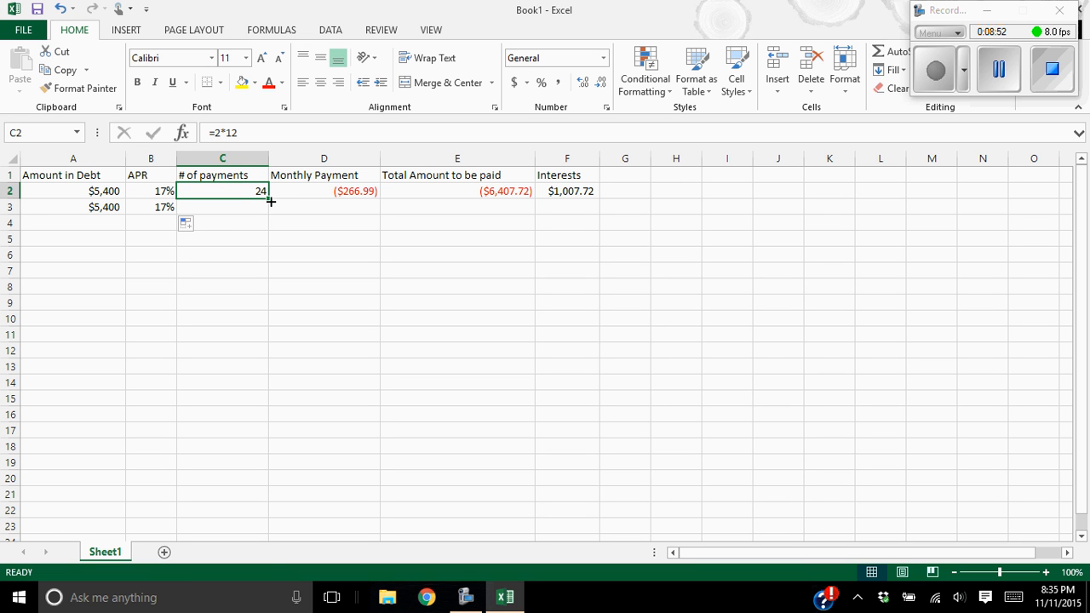
left_click_drag(270, 201, 269, 212)
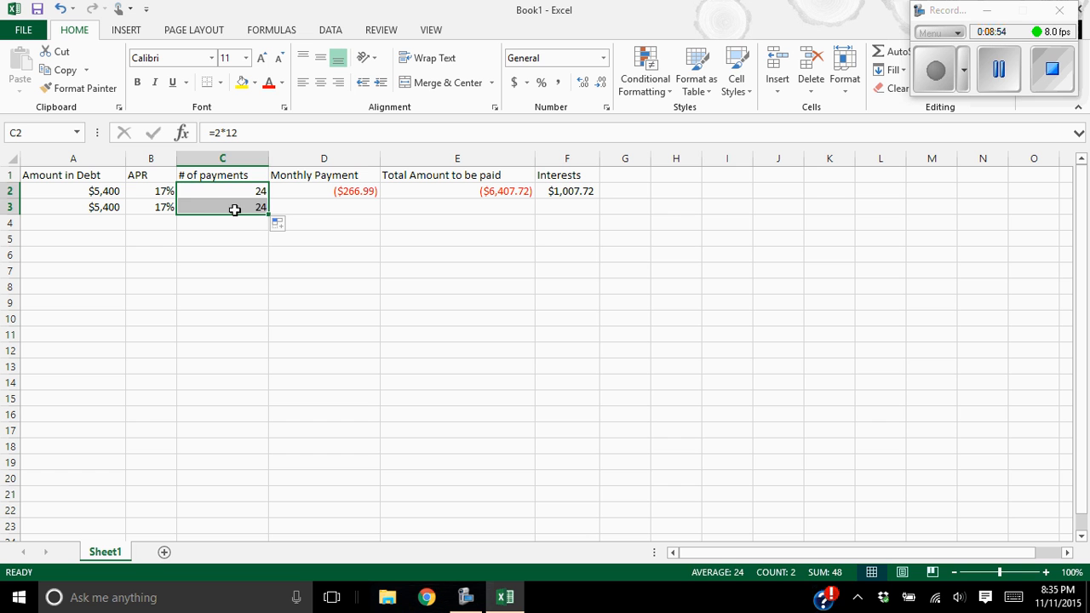
Change the number-of-payments formula in cell C3 to =4*12
left_click(234, 210)
left_click(222, 133)
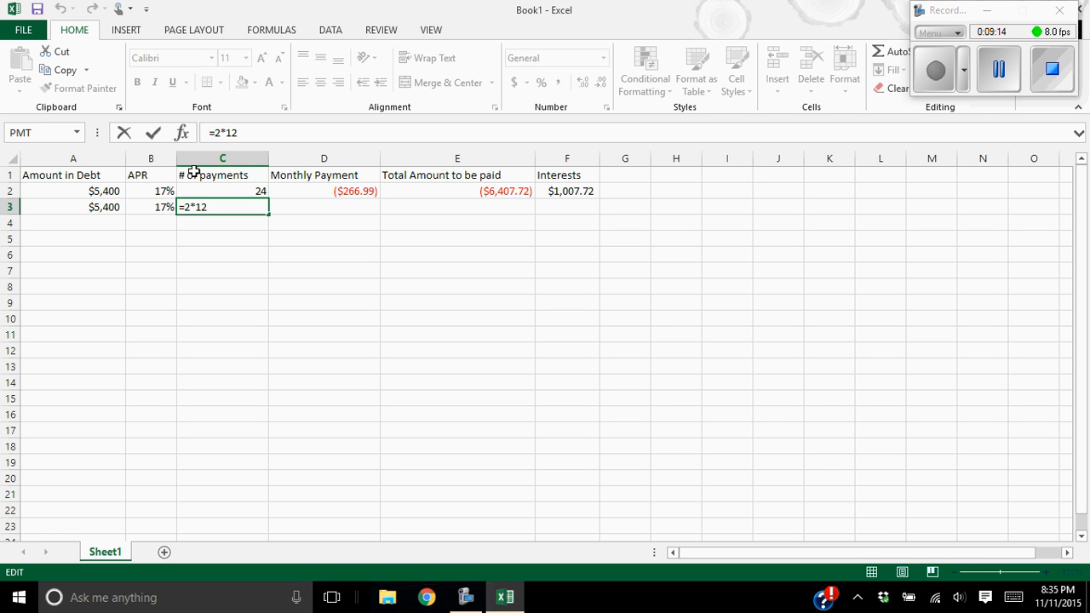
left_click(192, 209)
key("BackSpace")
type("4")
key("Return")
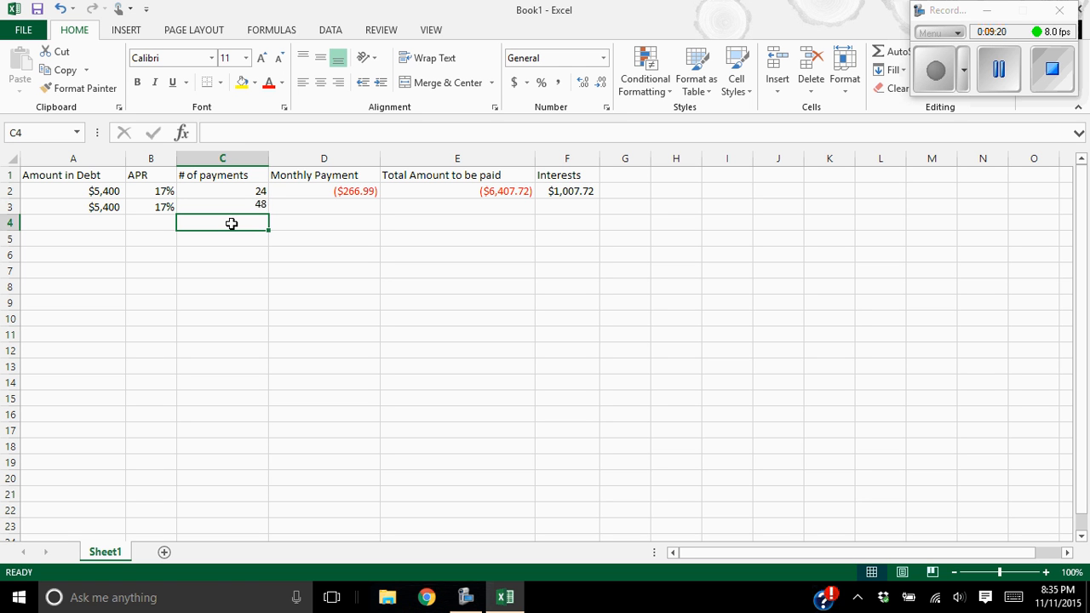
Fill the monthly payment, total amount and interest formulas from D2, E2 and F2 down into row 3
left_click(329, 192)
left_click_drag(381, 197, 379, 213)
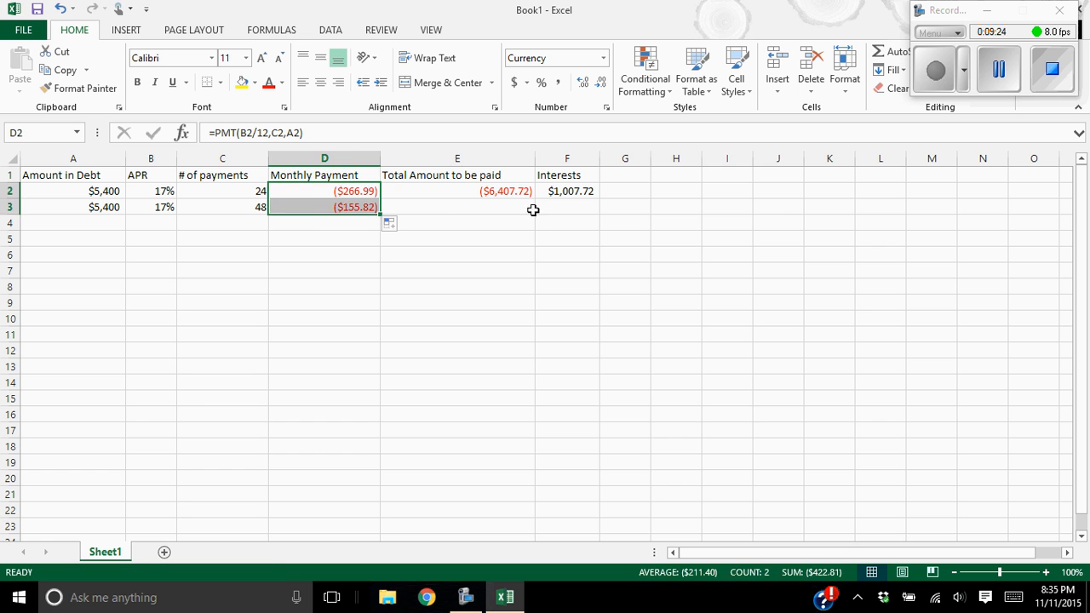
left_click(523, 192)
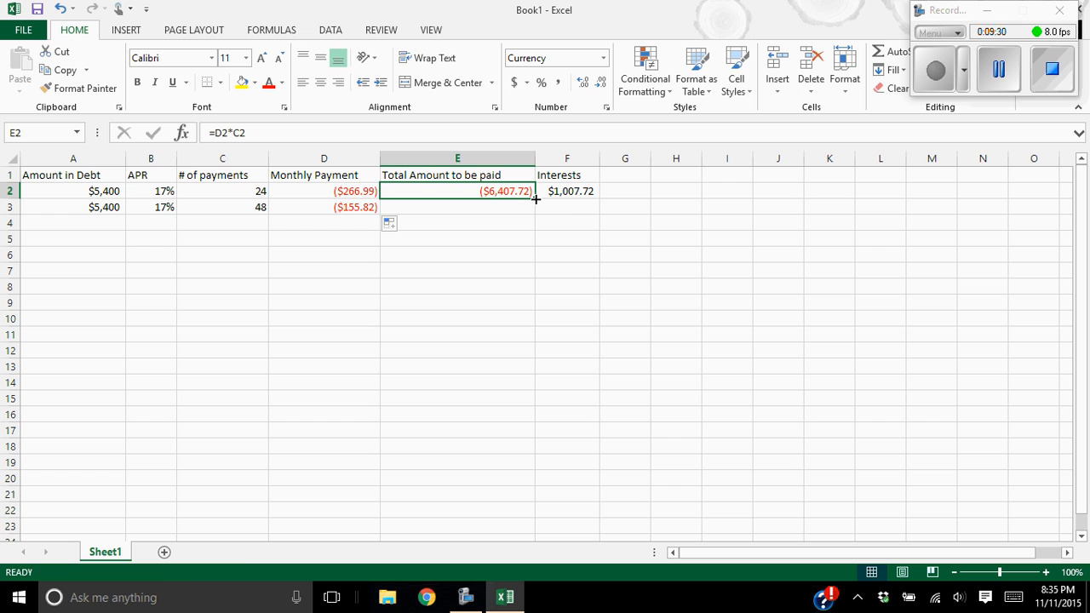
left_click_drag(535, 199, 532, 219)
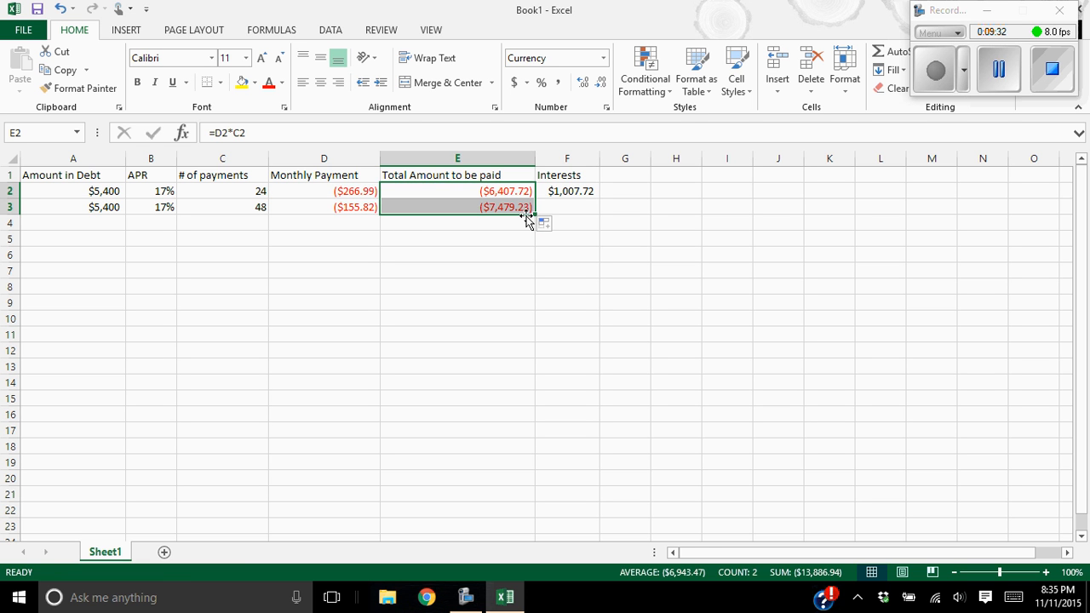
left_click(582, 198)
left_click_drag(600, 201, 598, 213)
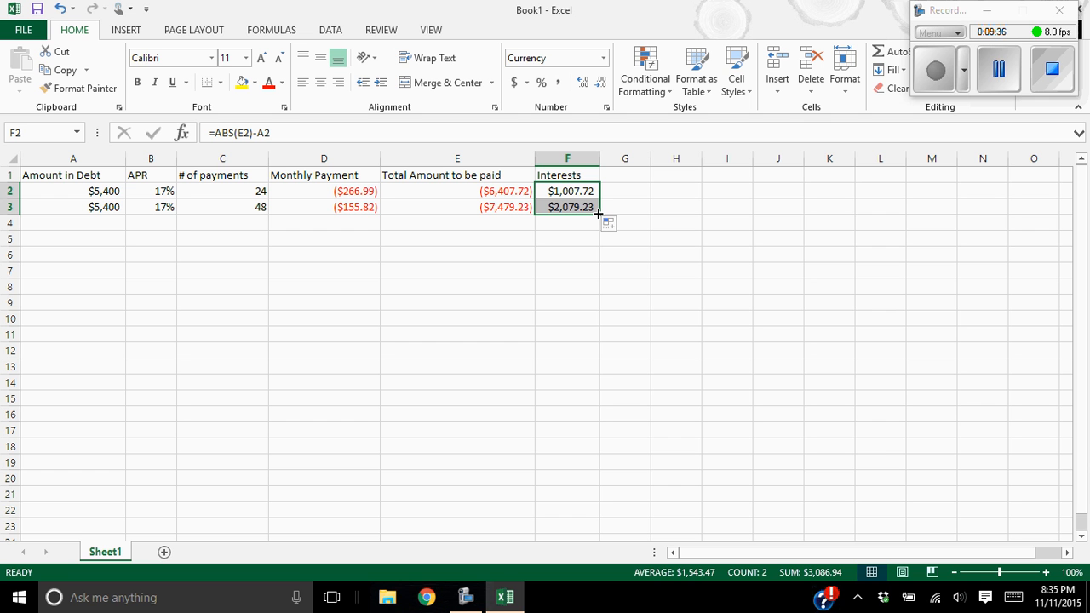